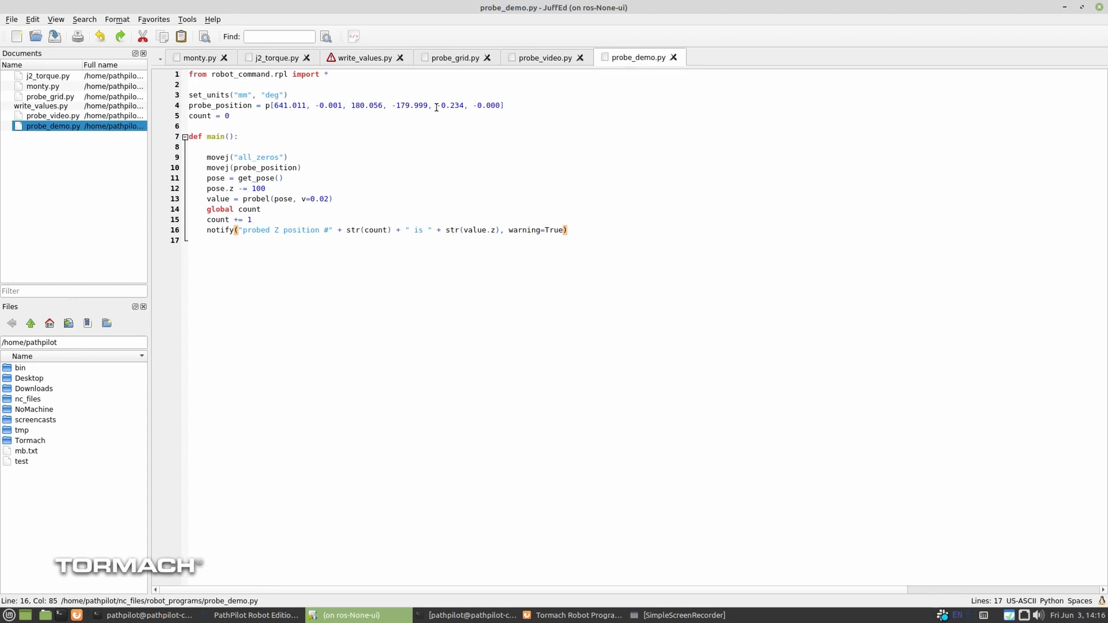
- Bring the Firefox window with the Tormach Robot Programming Language docs to the front
click(571, 615)
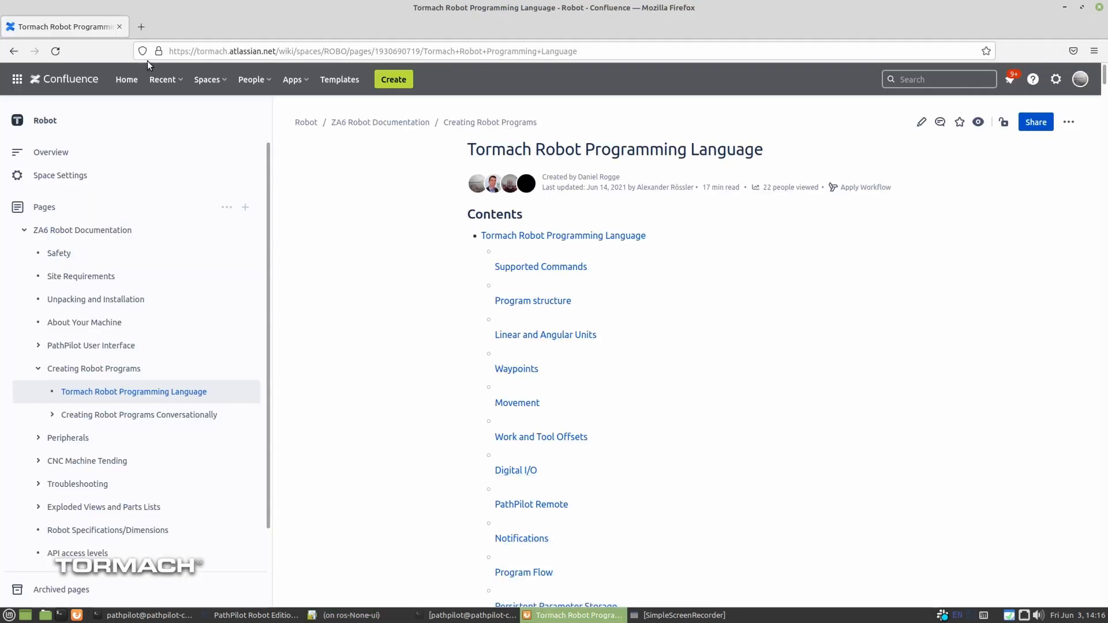
- In a new tab, load the GitHub probe_values_to_csv_file_example.py from tormach/example_robot_programs
key(ctrl+t)
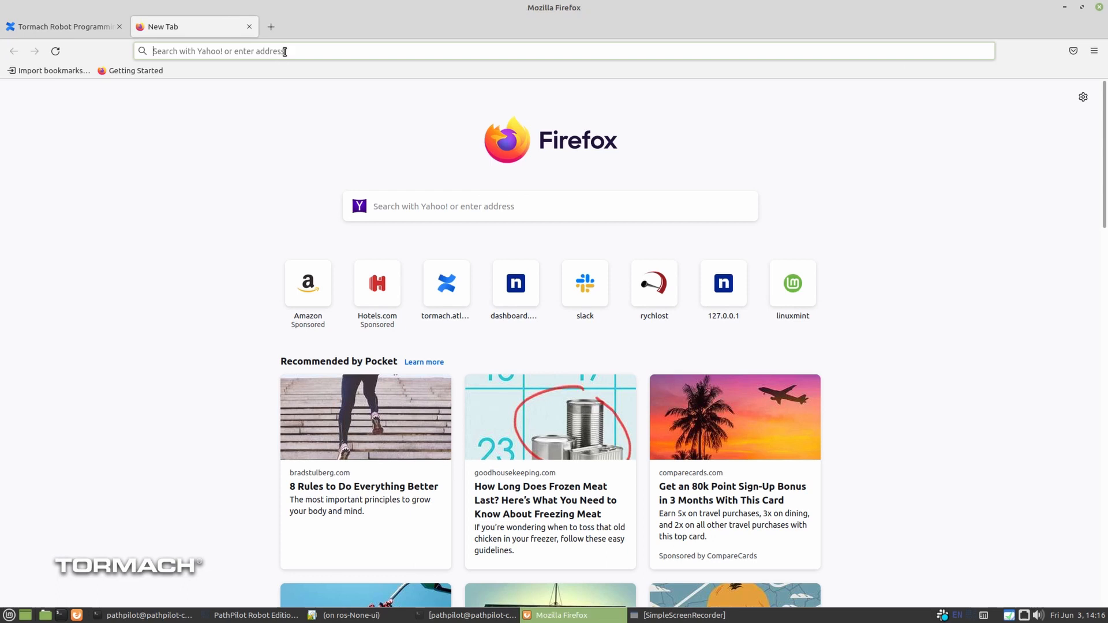
text(gith)
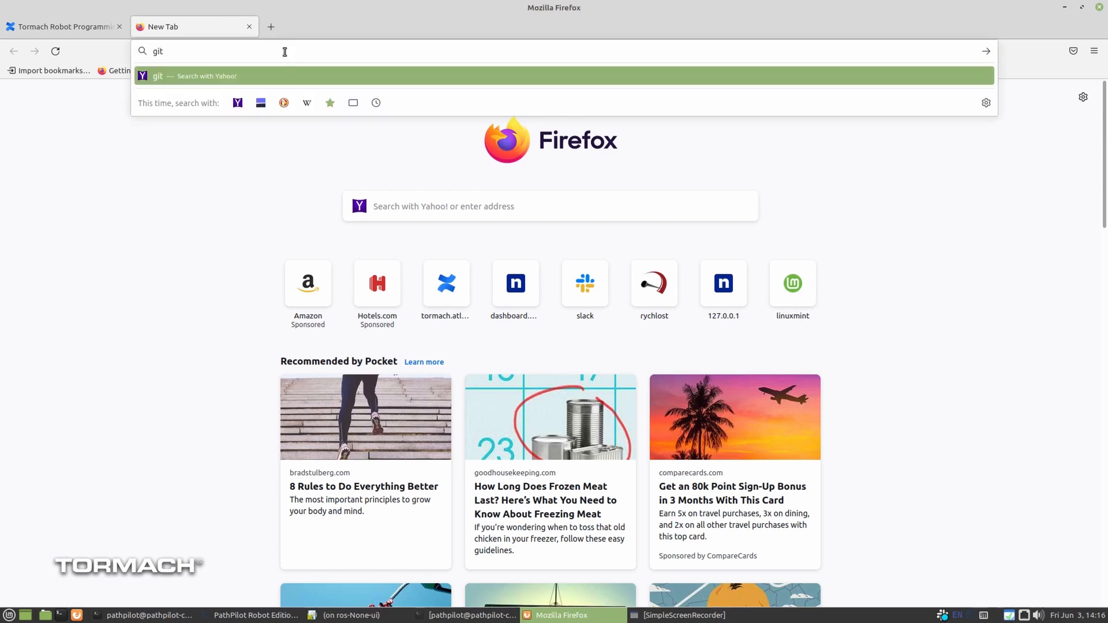
key(BackSpace)
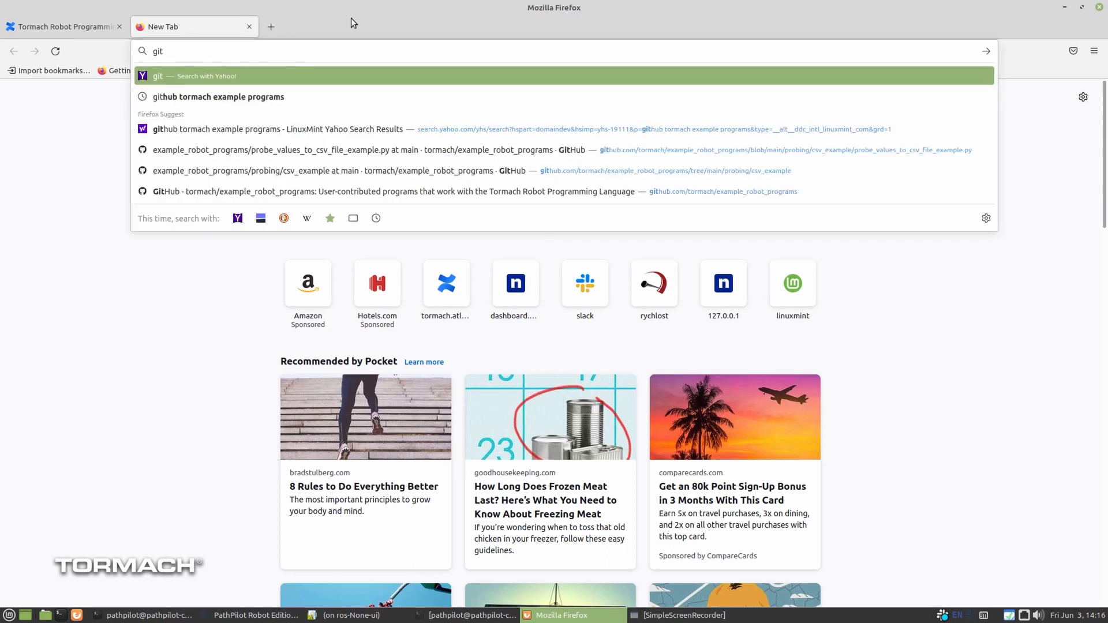
click(375, 152)
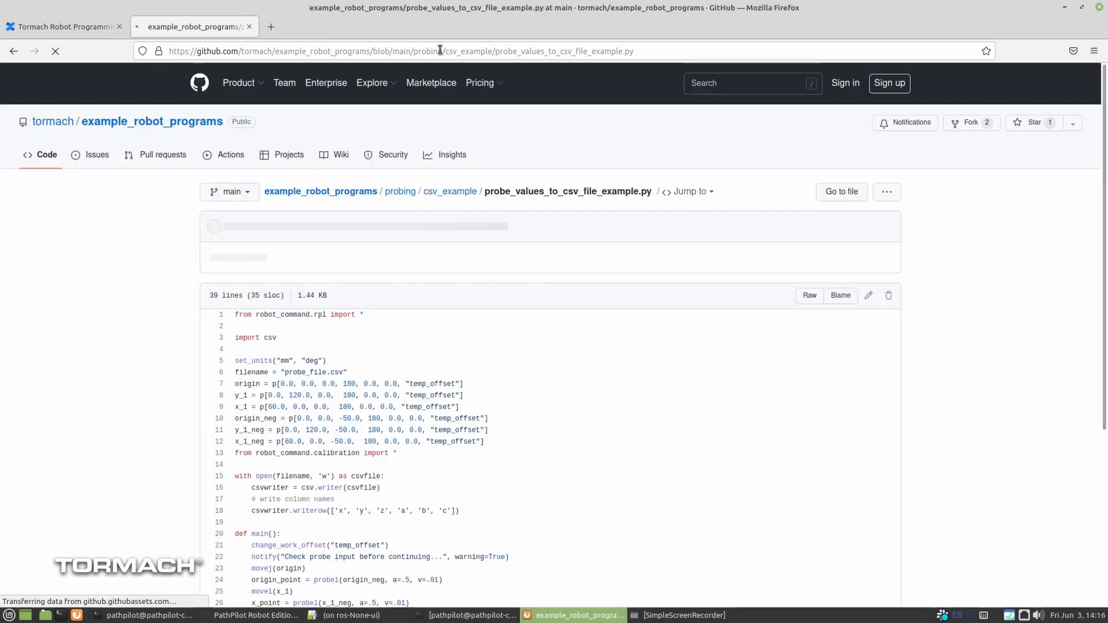
scroll(495, 413, down, 2)
scroll(494, 413, down, 2)
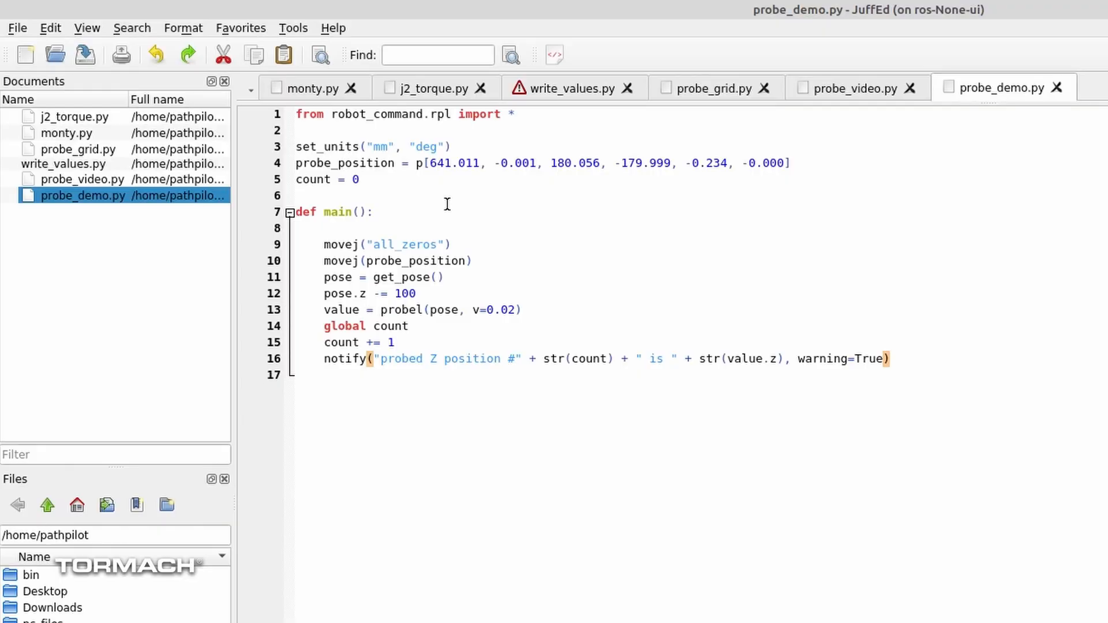
- Add an 'import csv' line to probe_demo.py, then show the probe_grid.py code
click(464, 132)
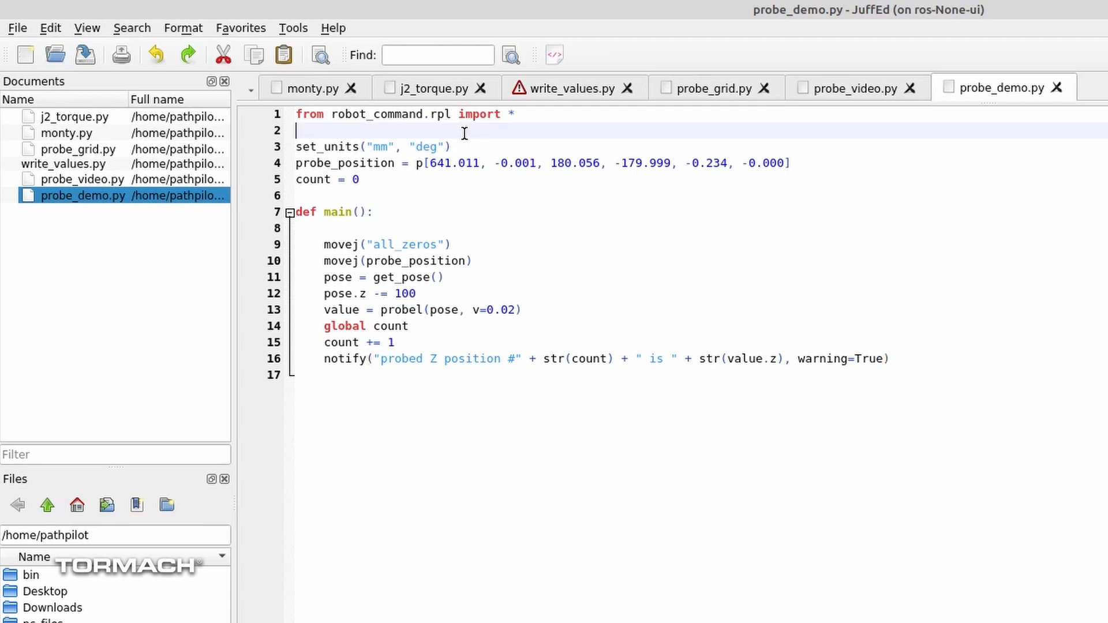
key(Return)
text(import csv)
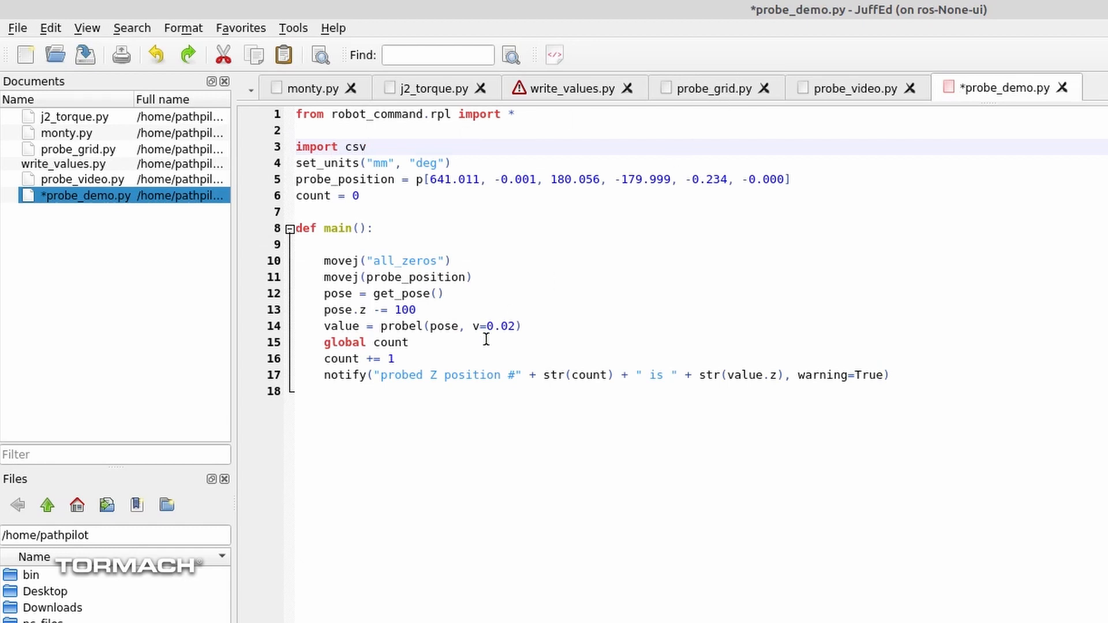
click(437, 201)
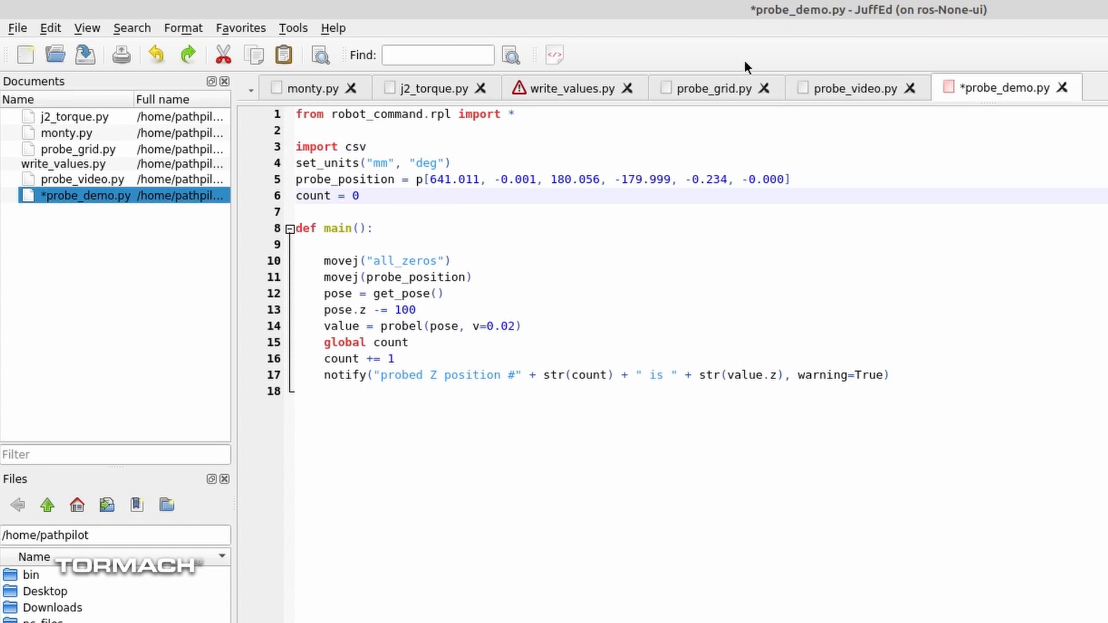
click(724, 89)
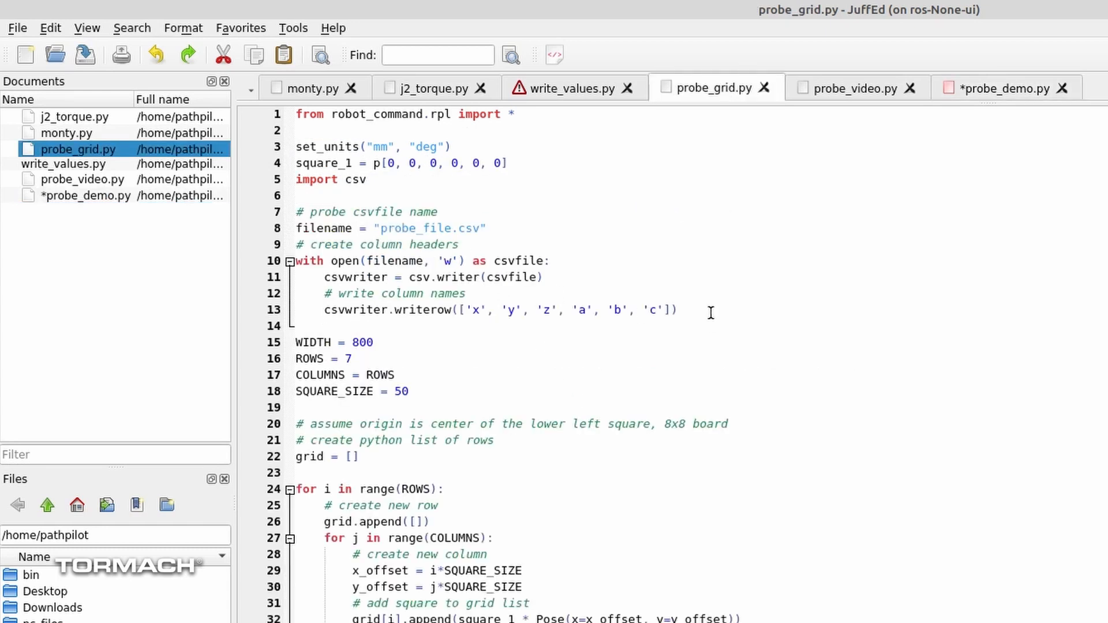
- Copy probe_grid.py's probe_file.csv header-writing block into probe_demo.py after count = 0
mouse_move(684, 310)
mouse_down()
mouse_move(482, 270)
mouse_move(290, 214)
mouse_up()
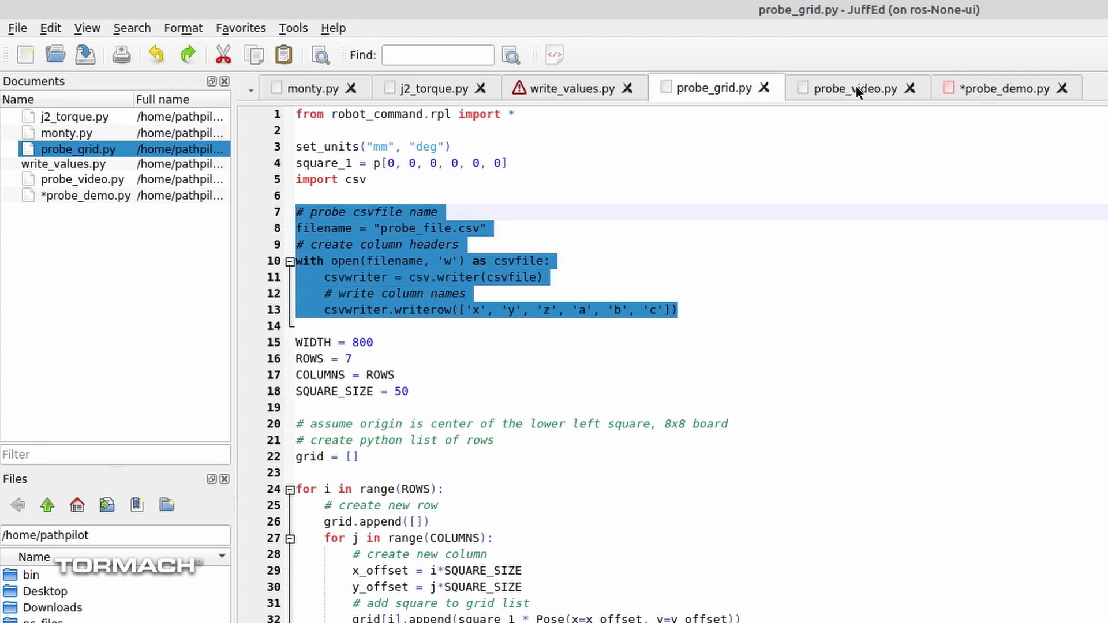
click(979, 88)
key(Return)
key(Return)
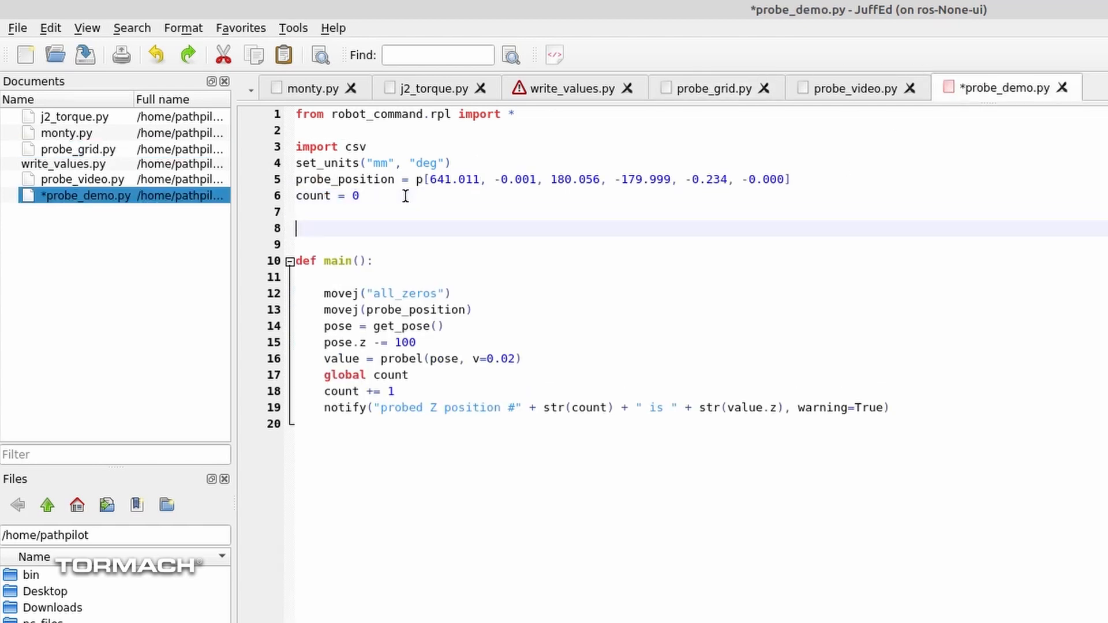
text(# probe csvfile name filename = "probe_file.csv" # create column headers with open(filename, 'w') as csvfile:     csvwriter = csv.writer(csvfile)     # write column names     csvwriter.writerow(['x', 'y', 'z', 'a', 'b', 'c']))
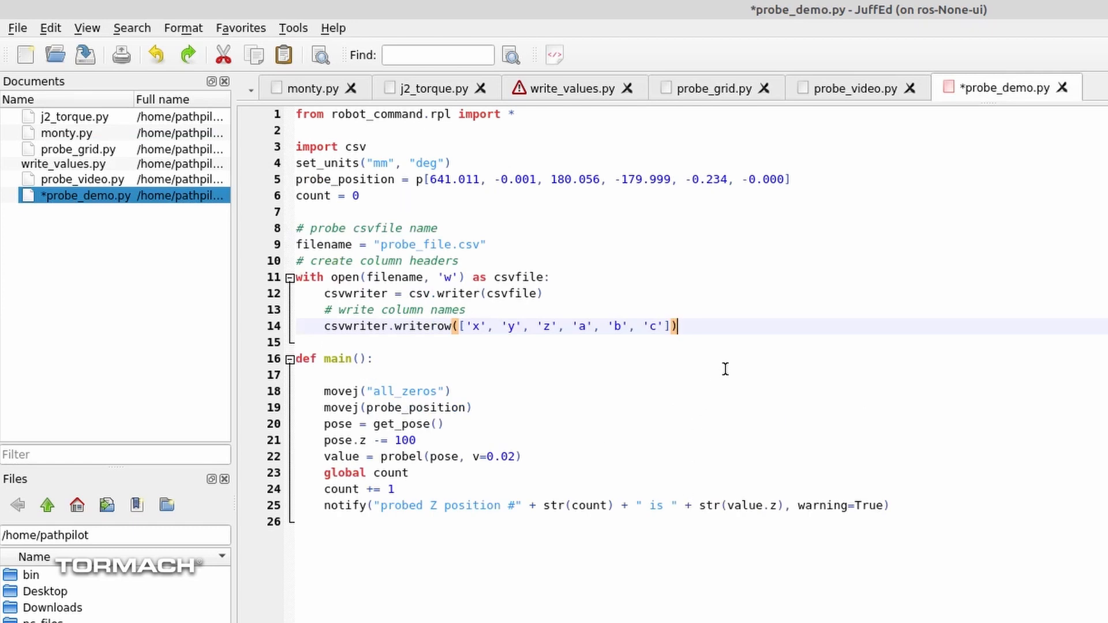
- Add a 'count' column name to the writerow header list in probe_demo.py
click(725, 369)
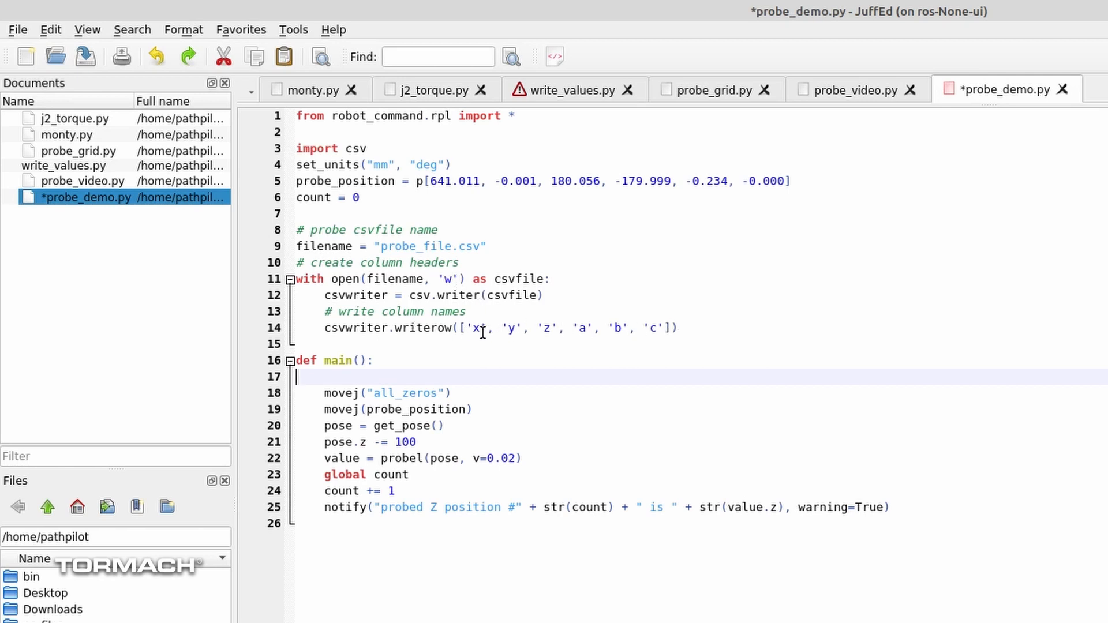
click(666, 326)
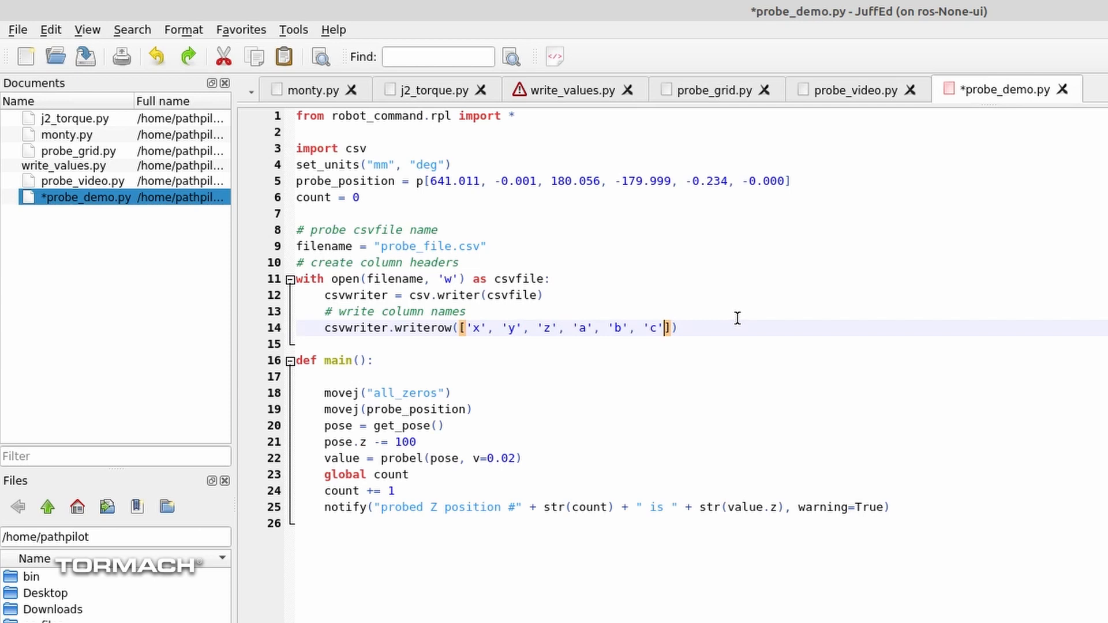
text(, )
text('count)
text(')
click(454, 393)
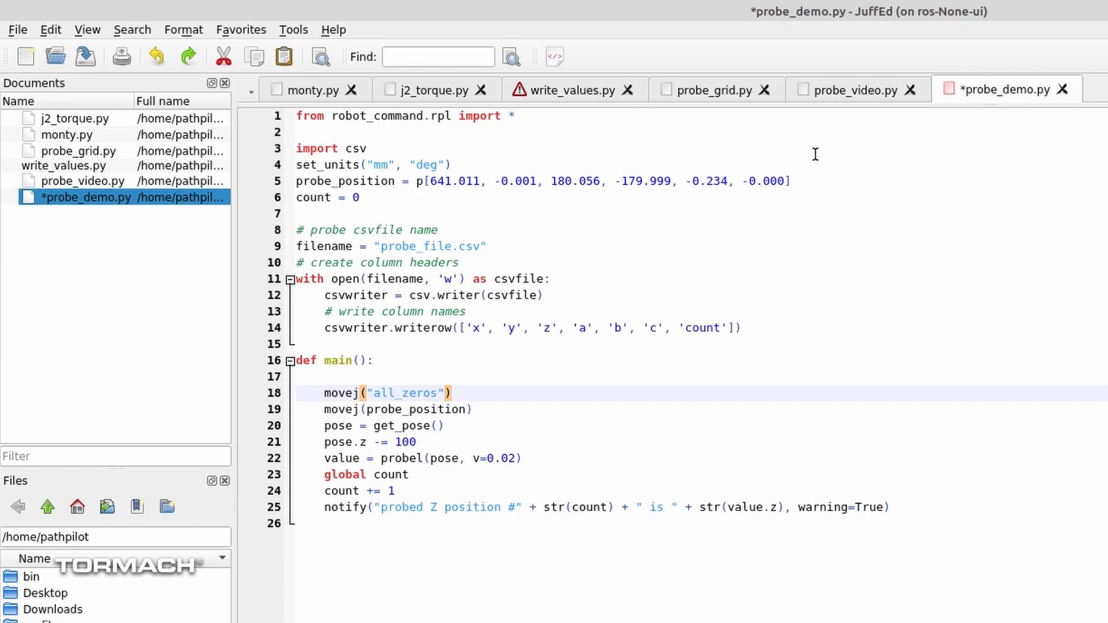
- Glance at the empty write_values.py and probe_grid.py's csv block, then return to probe_demo.py
click(543, 90)
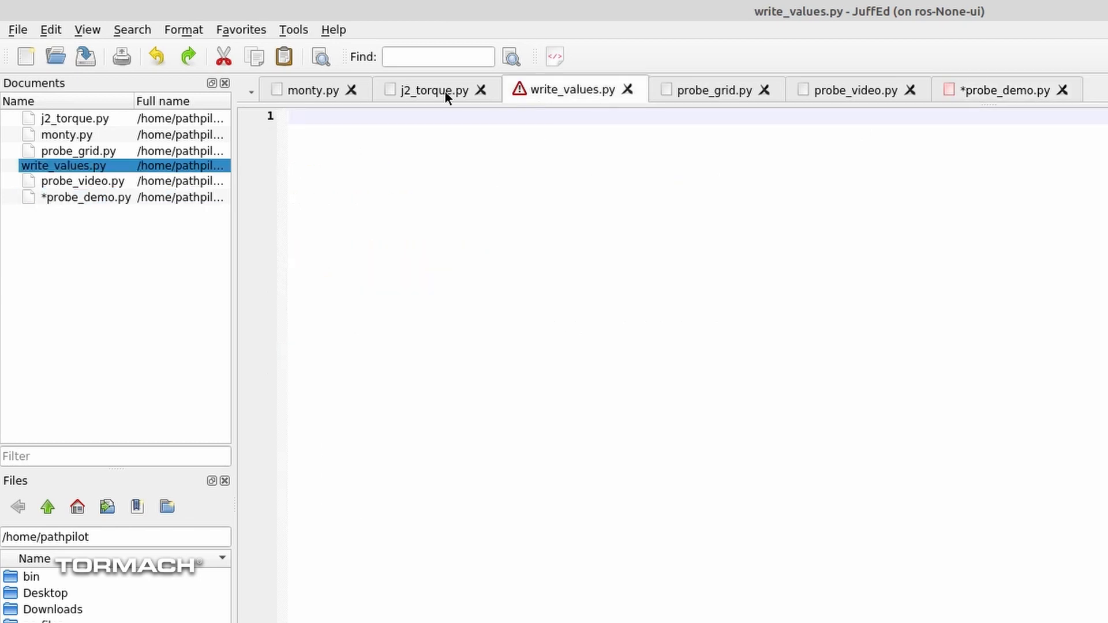
click(719, 89)
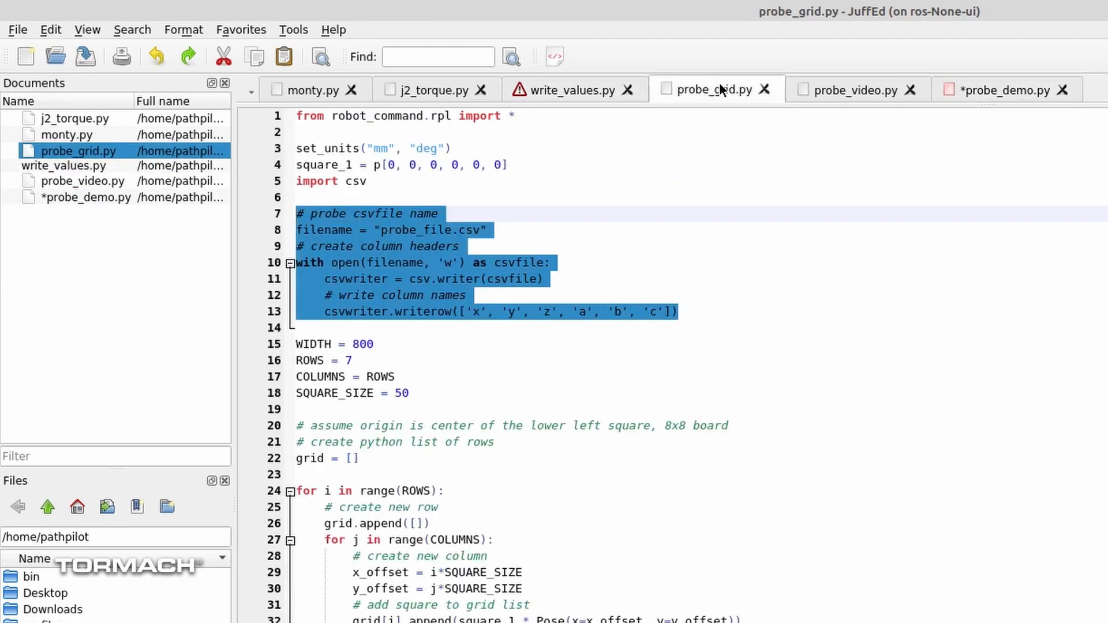
scroll(675, 606, down, 1)
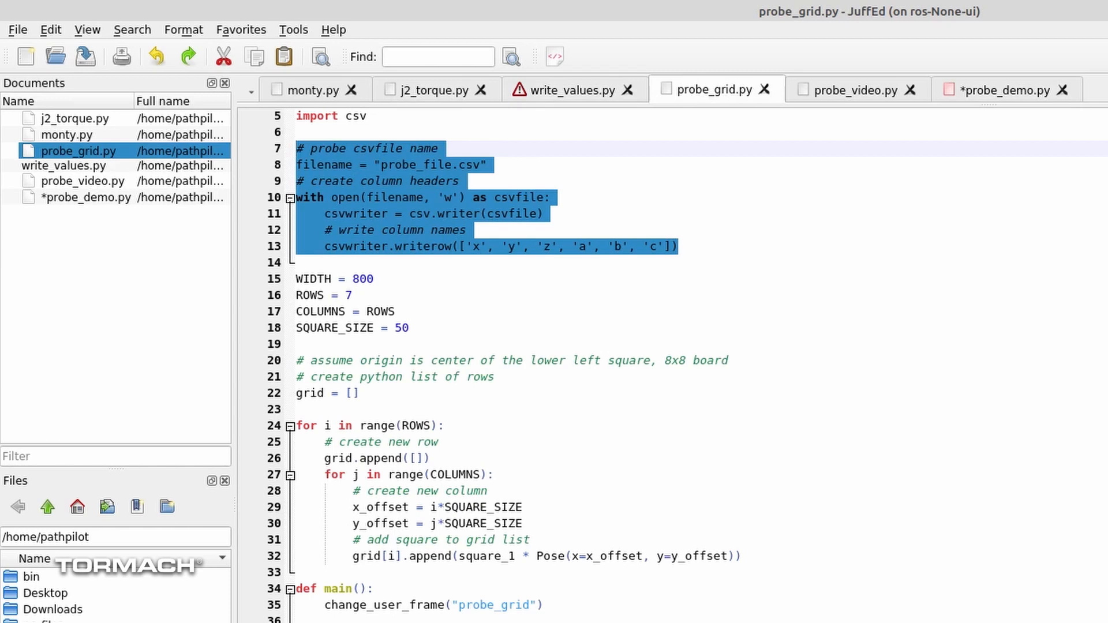
click(780, 148)
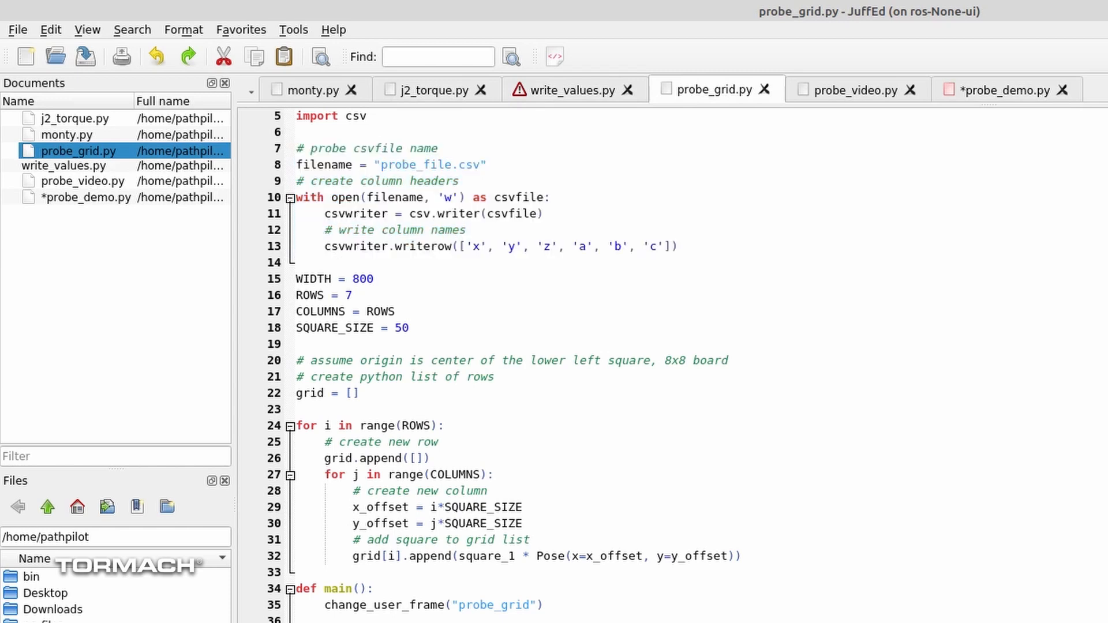
click(1016, 90)
- Replace the notify line with the CSV append block in 'a+' mode and unindent it one level
click(912, 508)
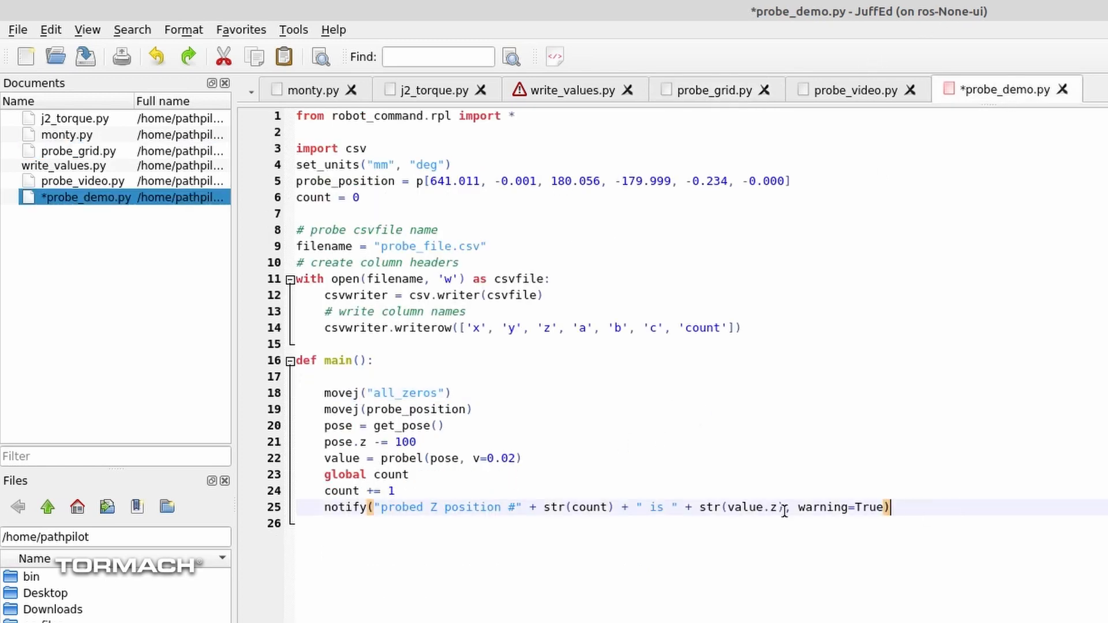
drag(893, 508, 189, 501)
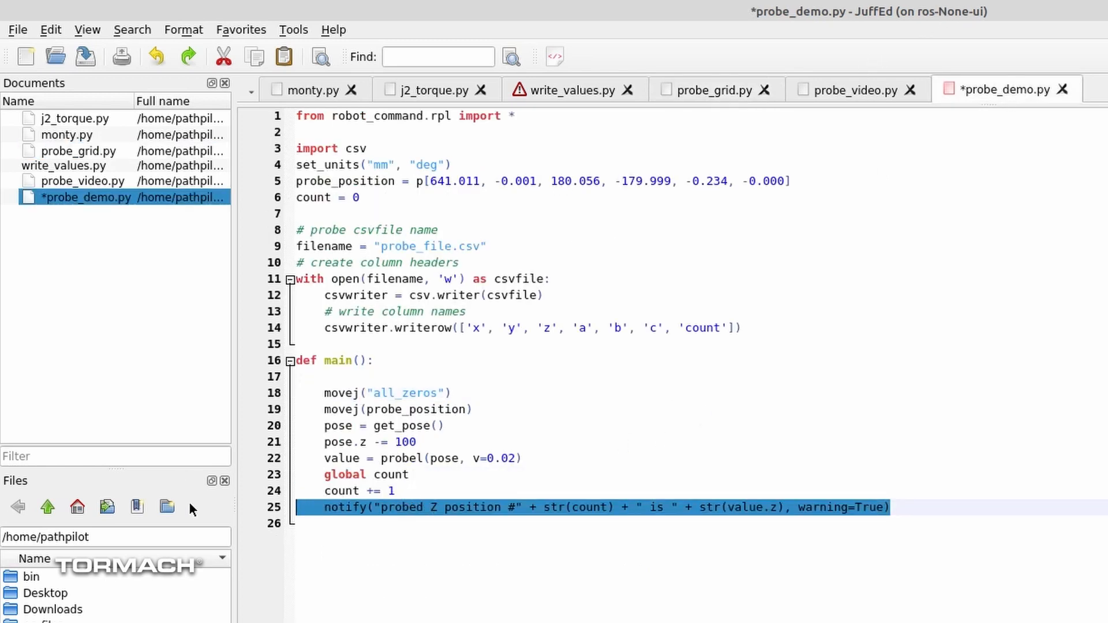
text(with open(filename, 'a+') as csvfile:                 # open in append mode ('a+') so that new data can be added                 csvwriter = csv.writer(csvfile)                 # write probed point                 csvwriter.writerow(val.to_list()))
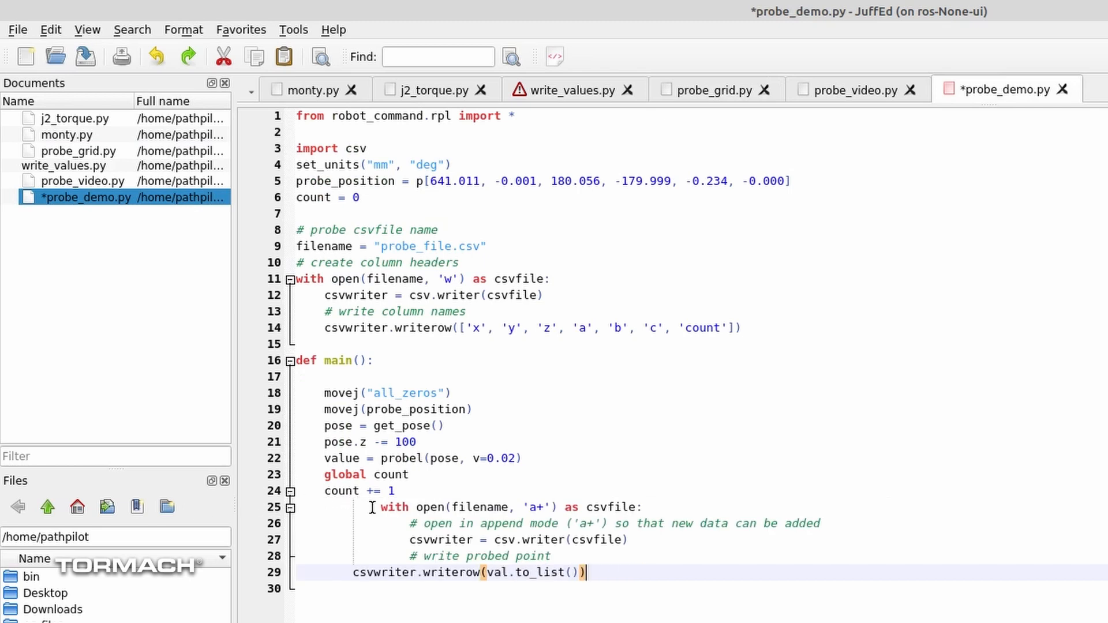
drag(372, 507, 652, 553)
key(shift+Tab)
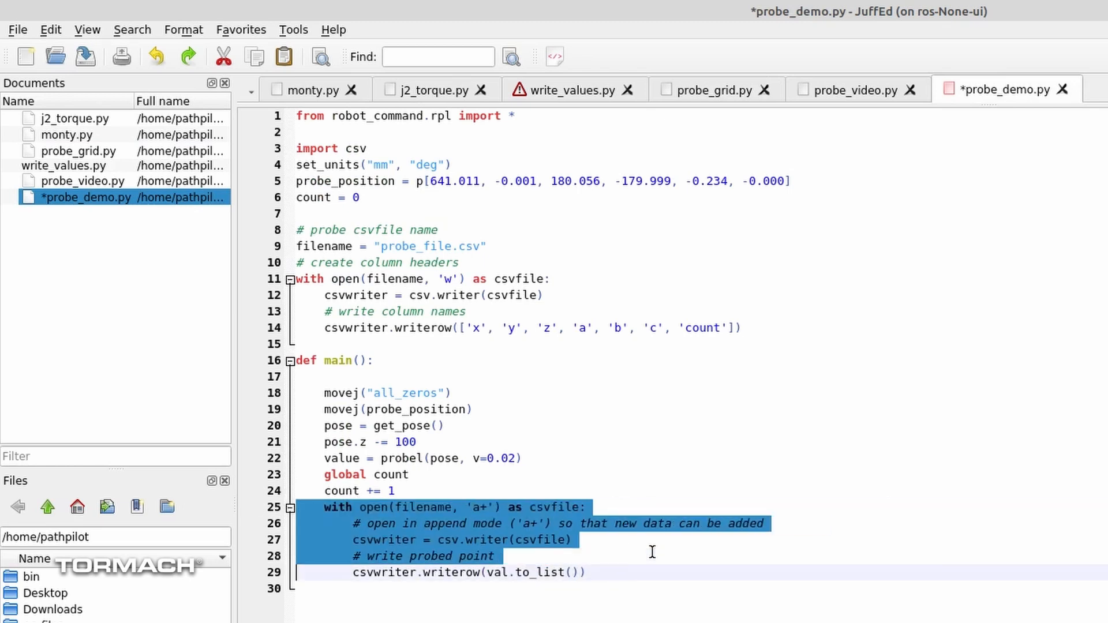
click(652, 553)
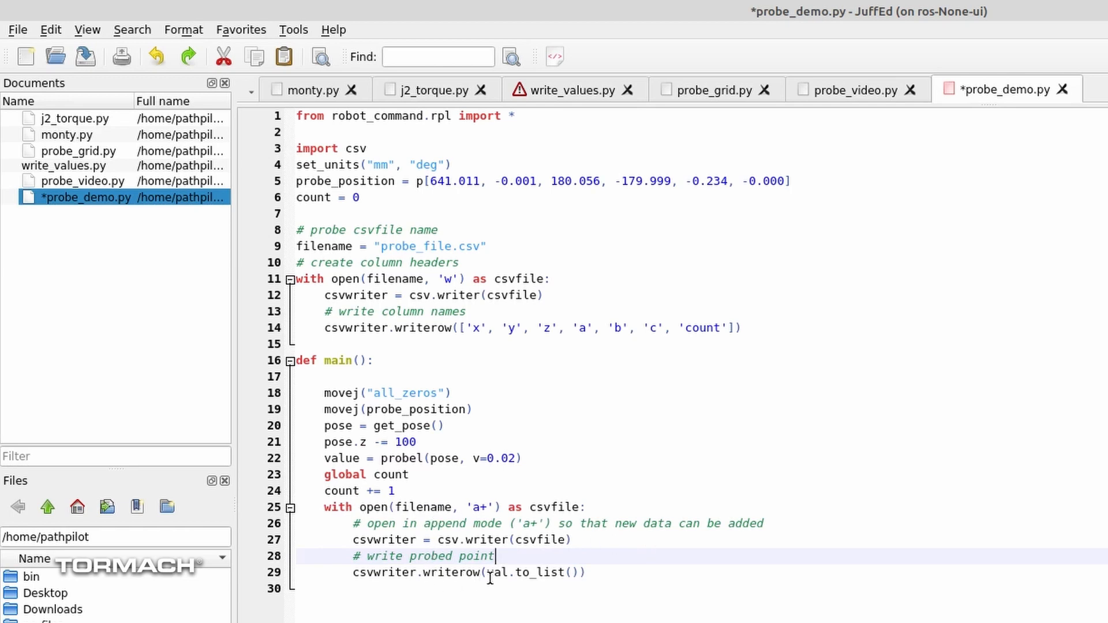
- Change val to value in the writerow call and save probe_demo.py
drag(508, 572, 487, 574)
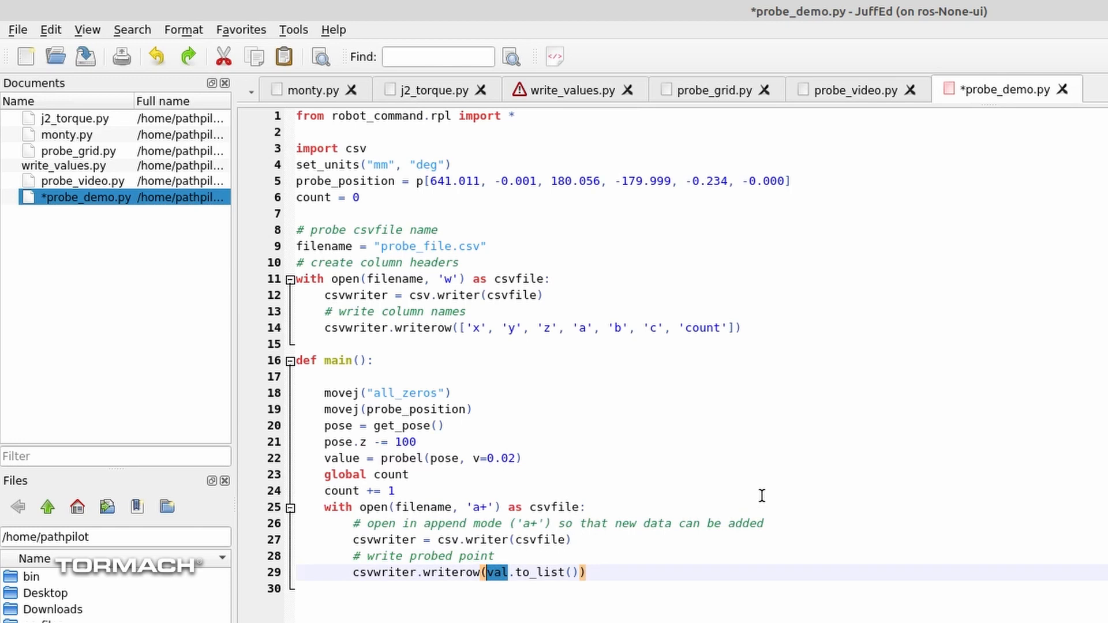
text(value)
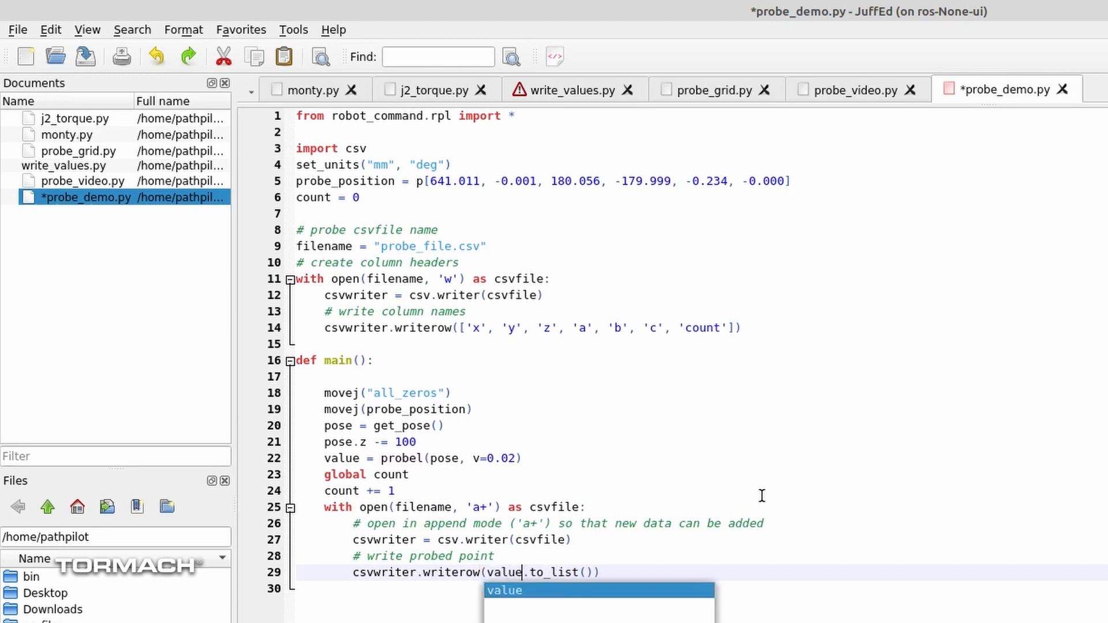
click(769, 574)
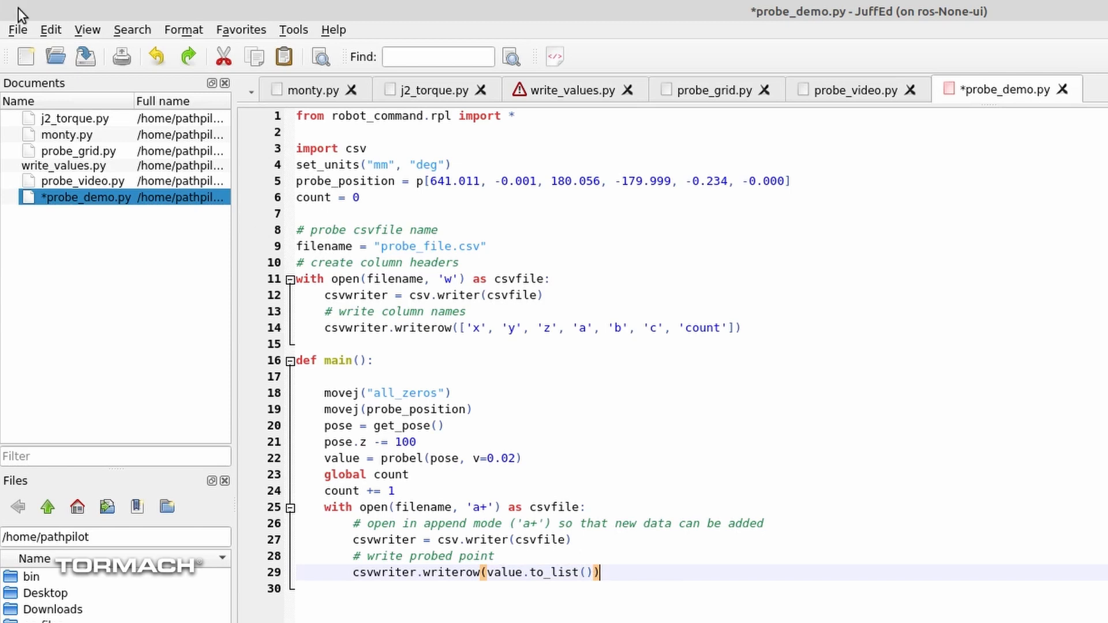
key(ctrl+s)
- In PathPilot reload probe_demo.py from disk, run it until idle, and return to JuffEd
key(alt+Tab)
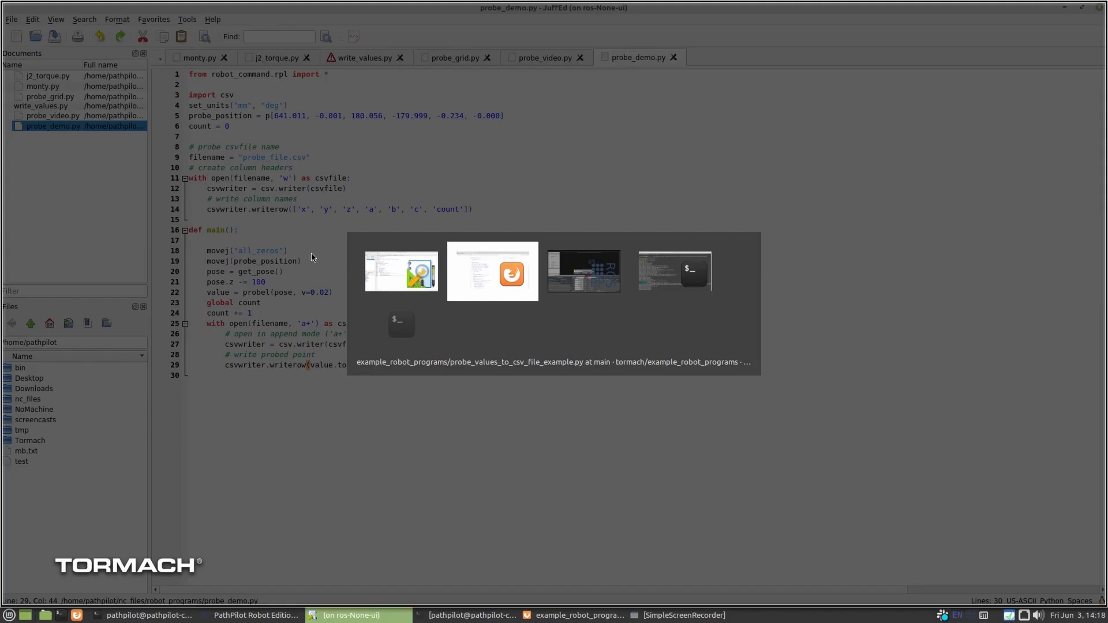
key(Tab)
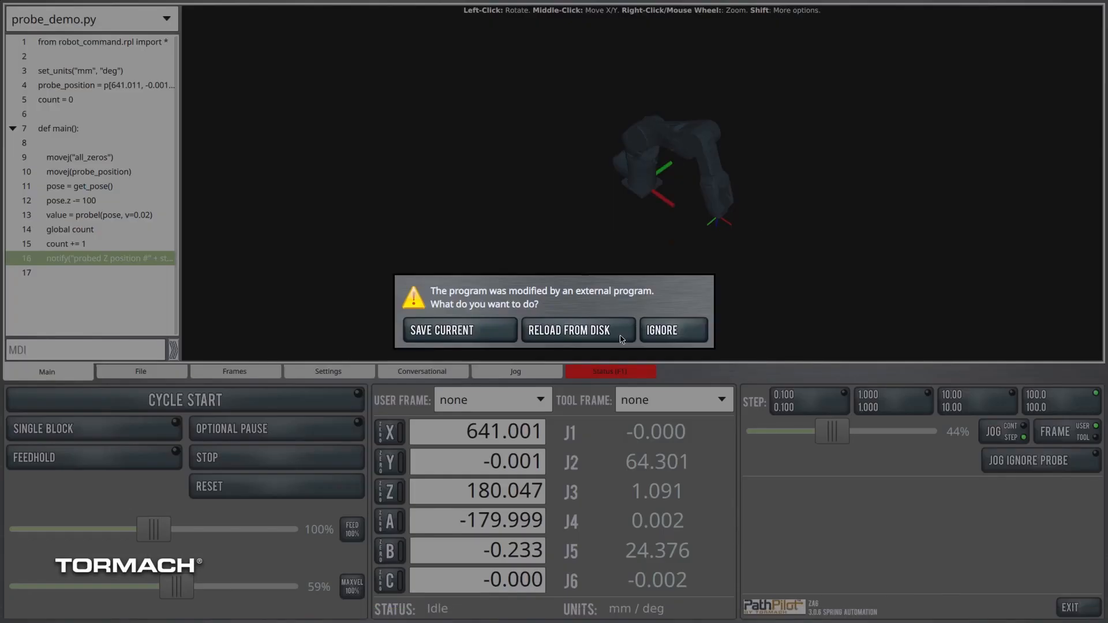
click(569, 330)
click(185, 401)
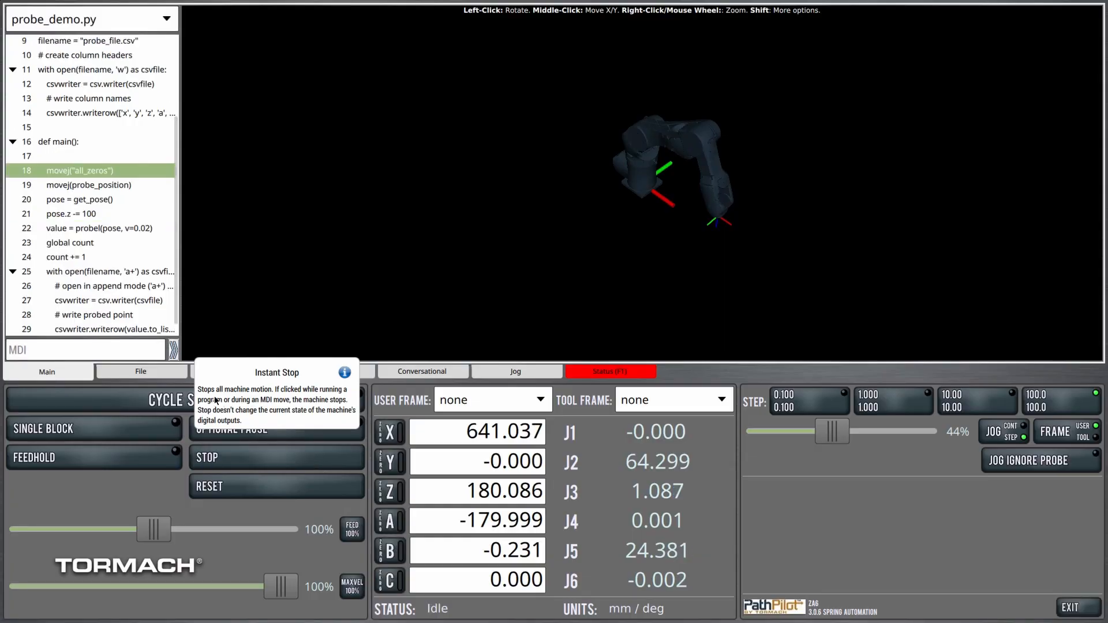
key(alt+Tab)
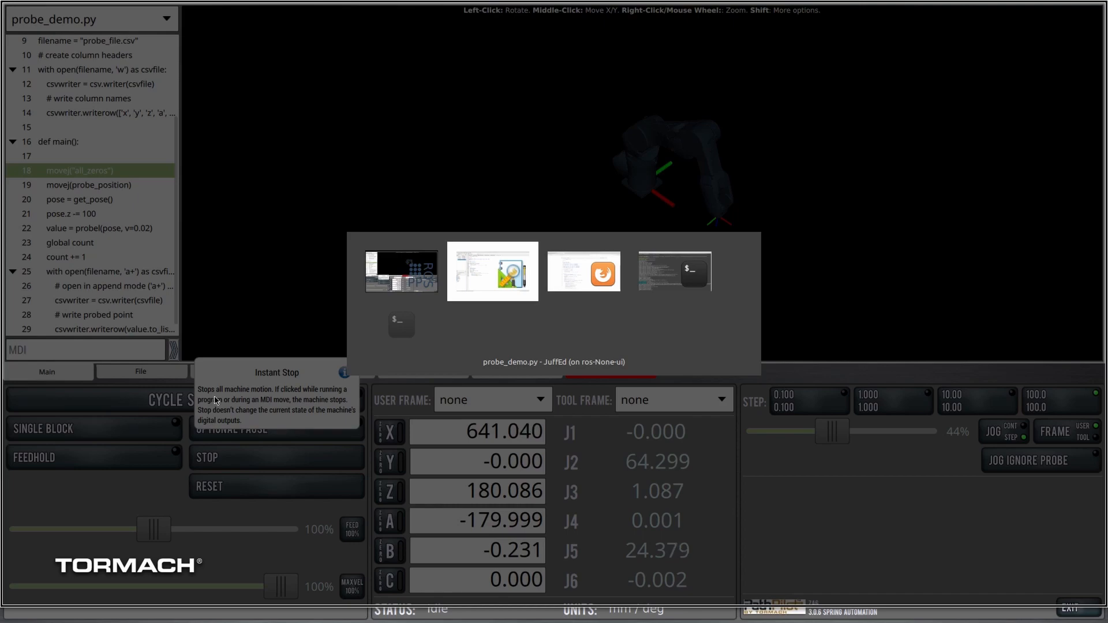
key(alt+Tab)
- Load probe_file.csv to view the x–count header and four probed rows, then return to probe_demo.py
click(47, 48)
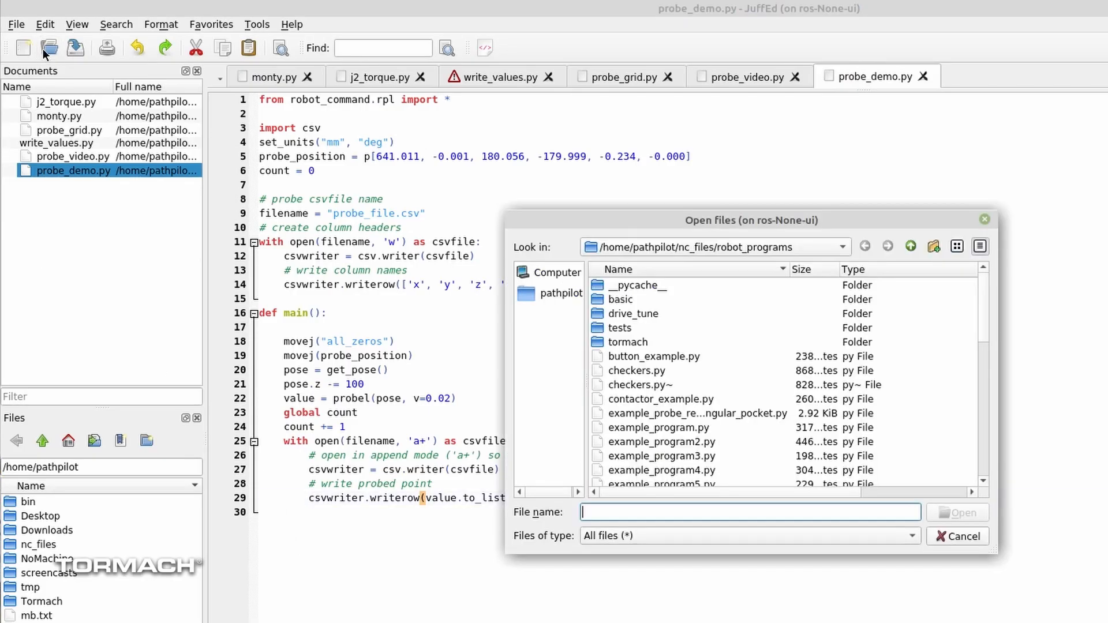
scroll(704, 382, down, 2)
scroll(704, 382, down, 1)
scroll(704, 381, down, 3)
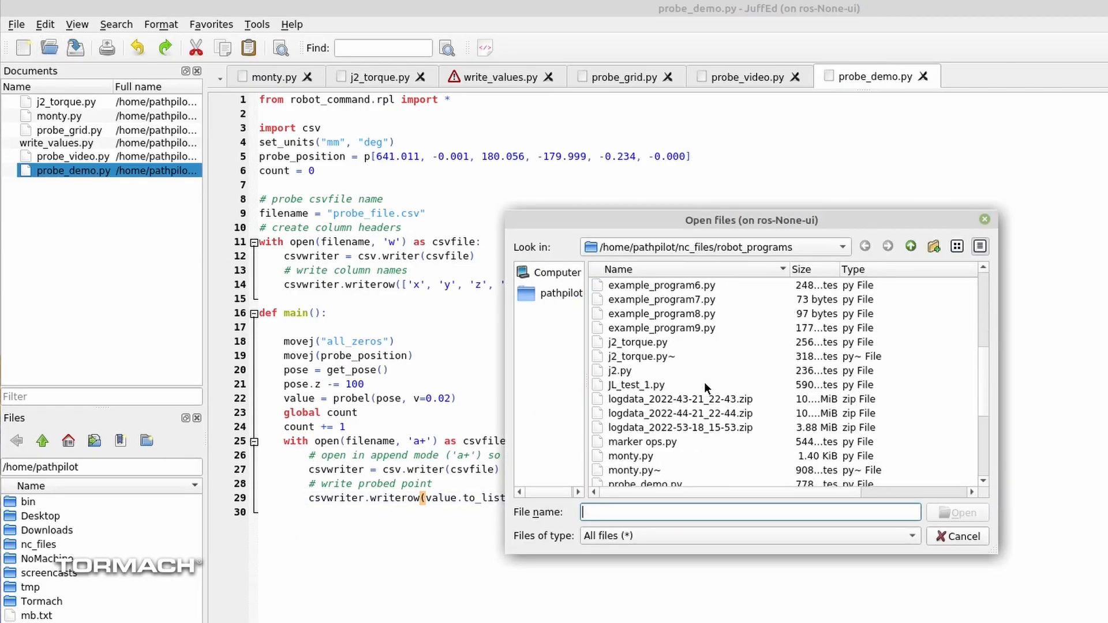
scroll(704, 382, down, 3)
scroll(705, 382, down, 2)
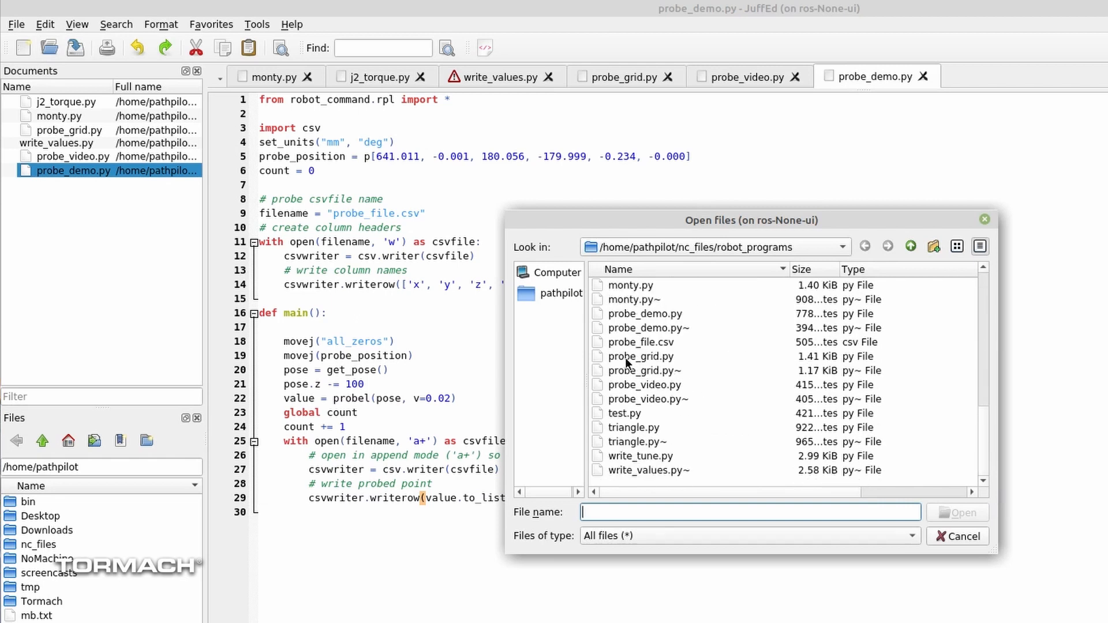
double_click(623, 342)
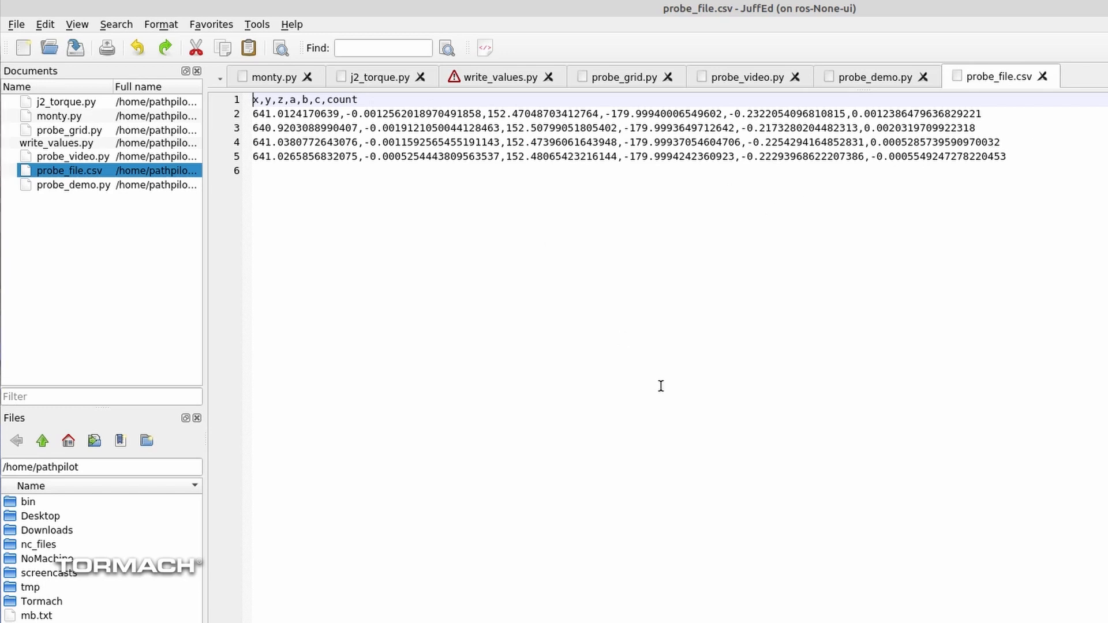
key(alt+Tab)
click(866, 77)
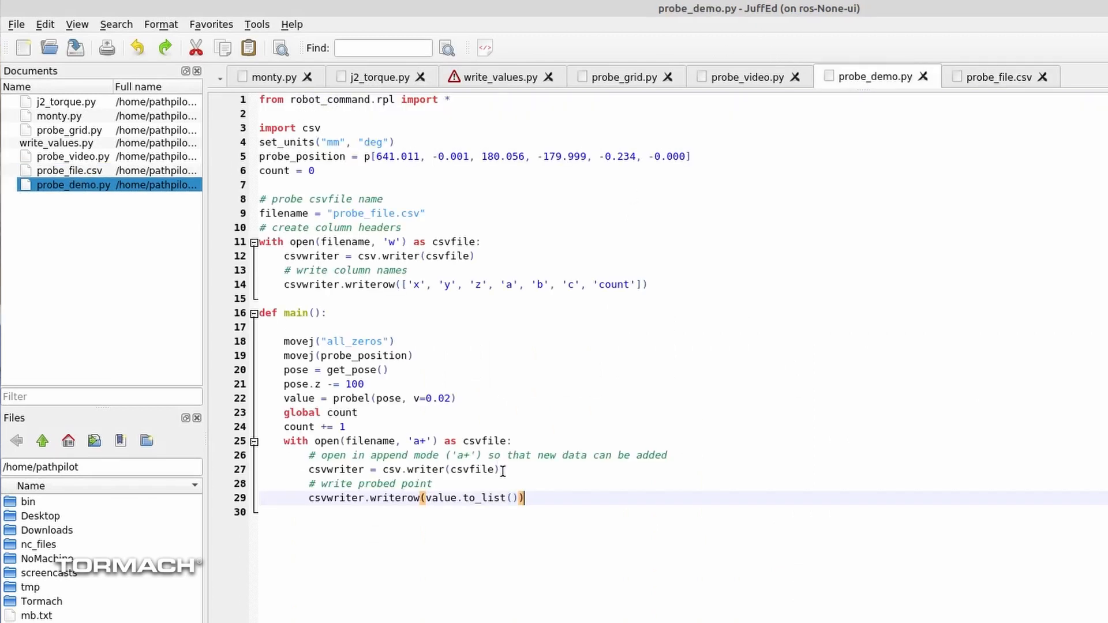
key(Up)
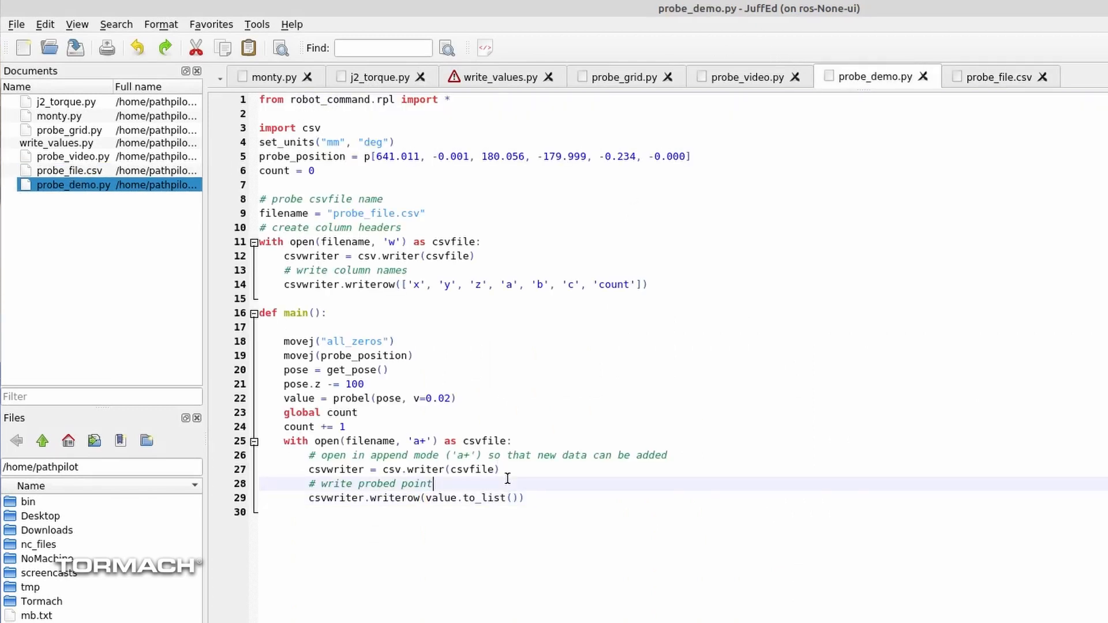
- After count += 1, add val_list = value.to_list() and val_list.append(count)
click(422, 427)
key(Return)
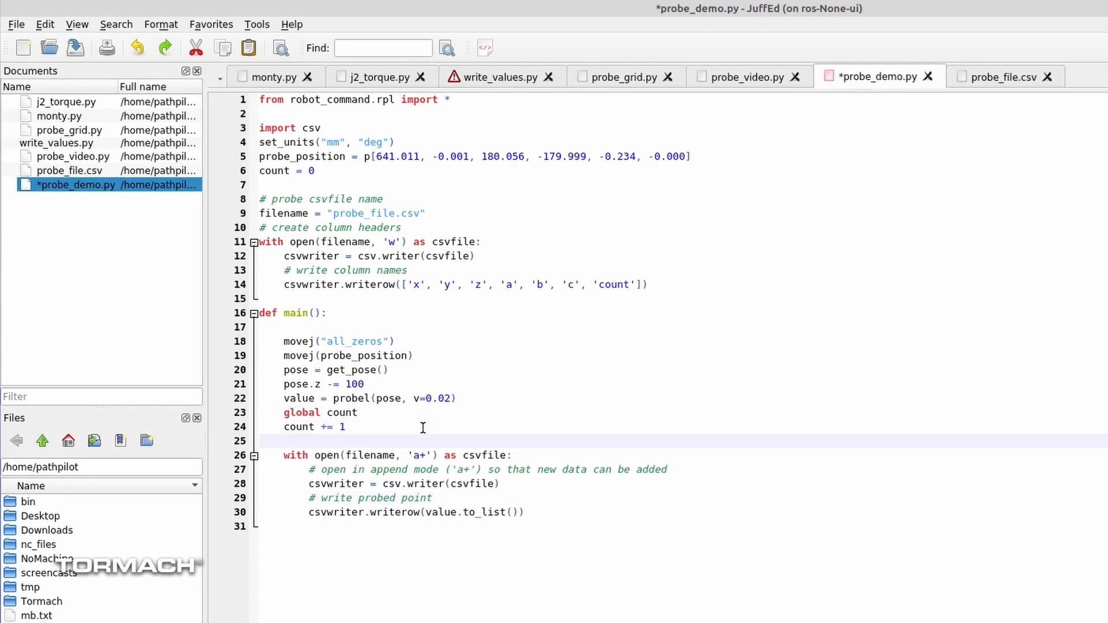
text(val_list = )
text(val)
key(Return)
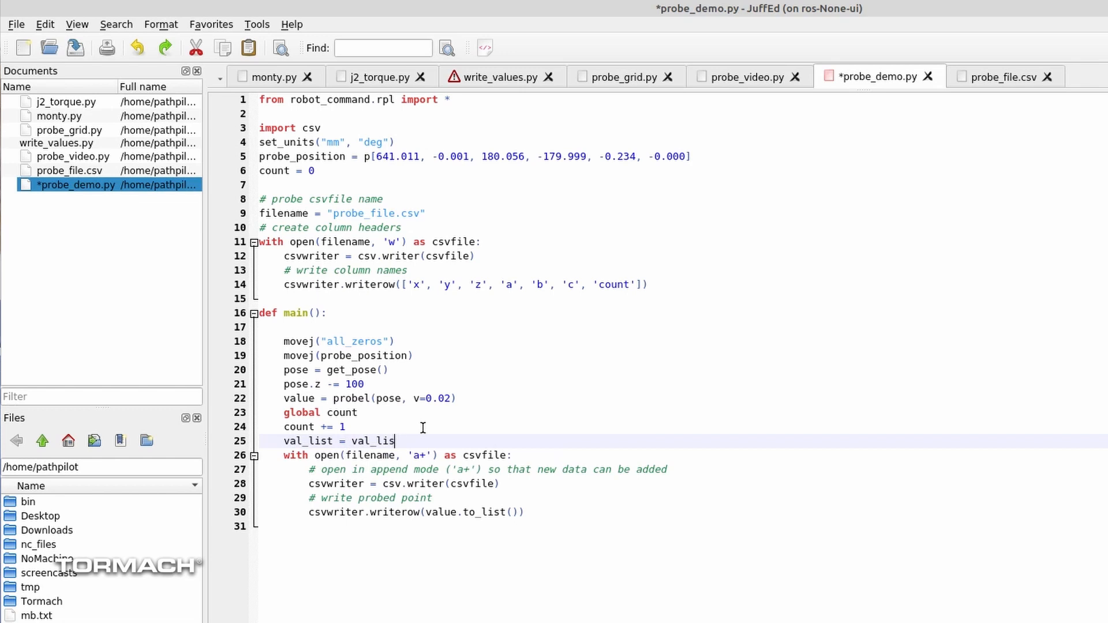
text(ue.t)
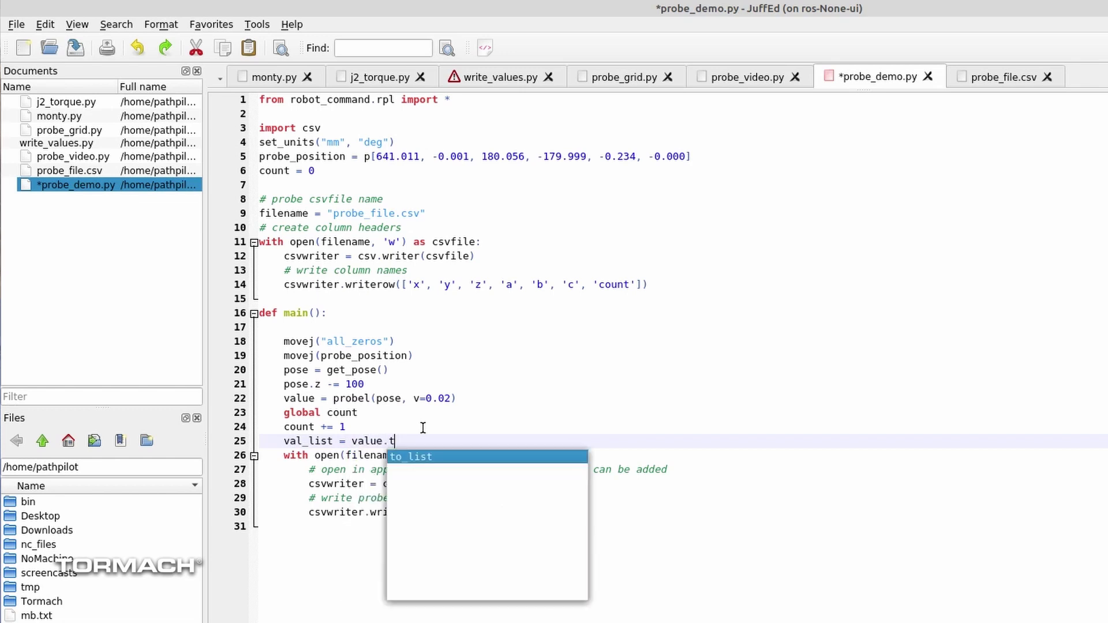
key(Return)
text(())
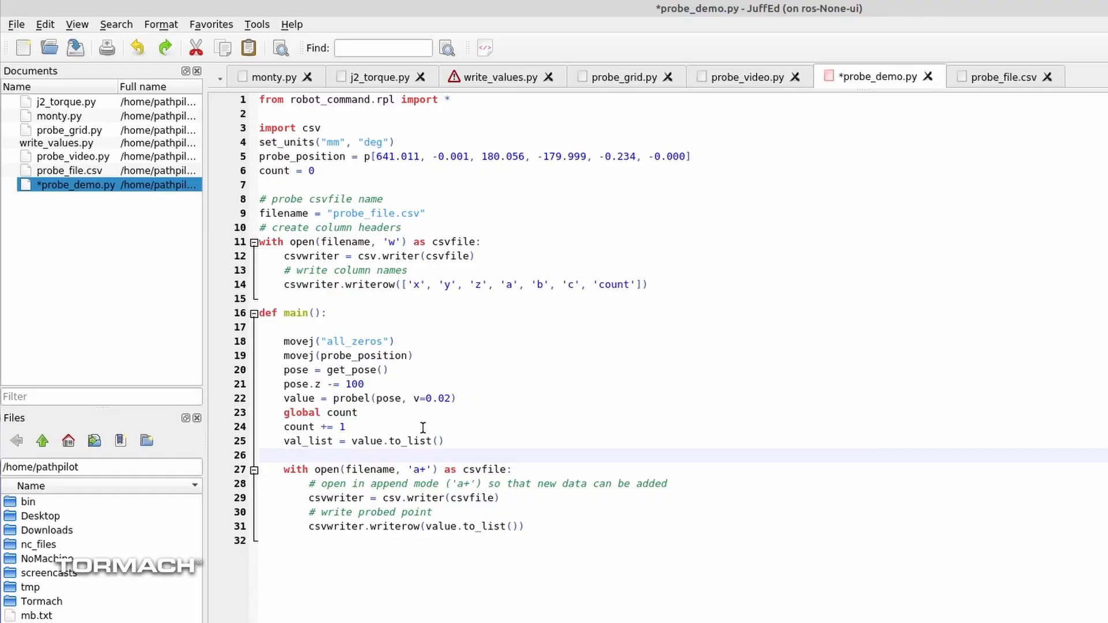
text(val)
key(Return)
text(coungt)
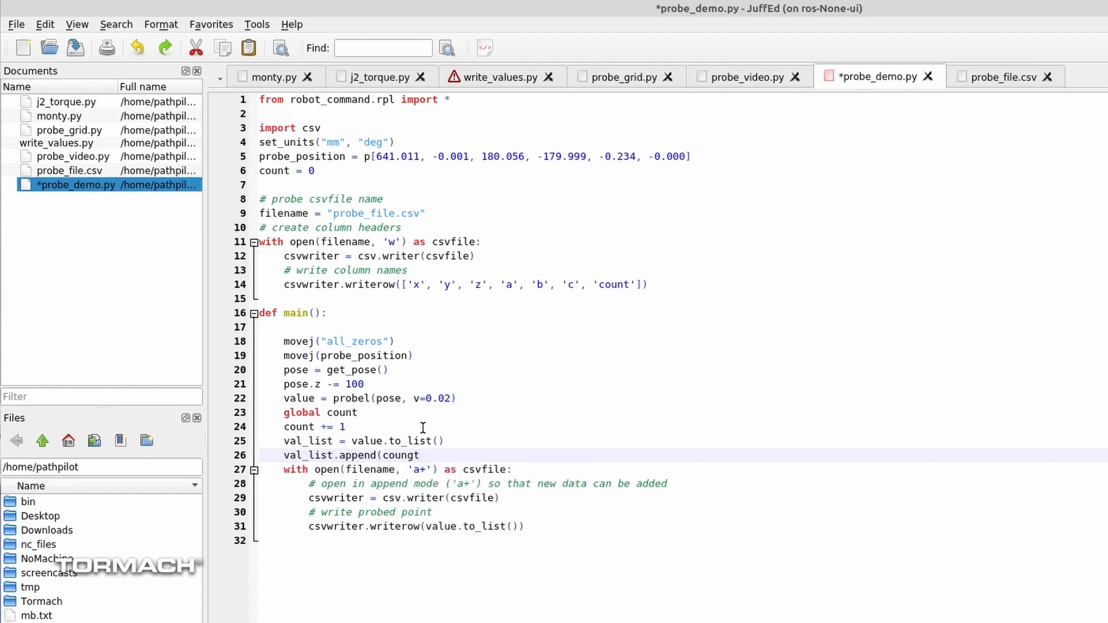
key(BackSpace)
key(BackSpace)
text(t))
- Write val_list as the CSV row instead of value.to_list() and save probe_demo.py
drag(518, 526, 427, 529)
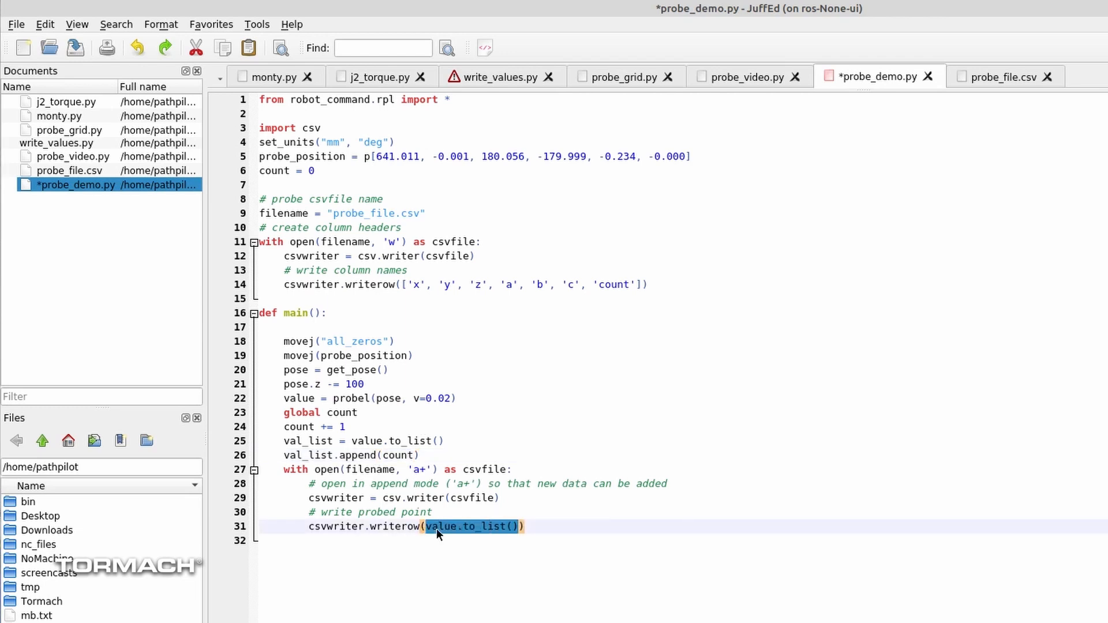
text(val)
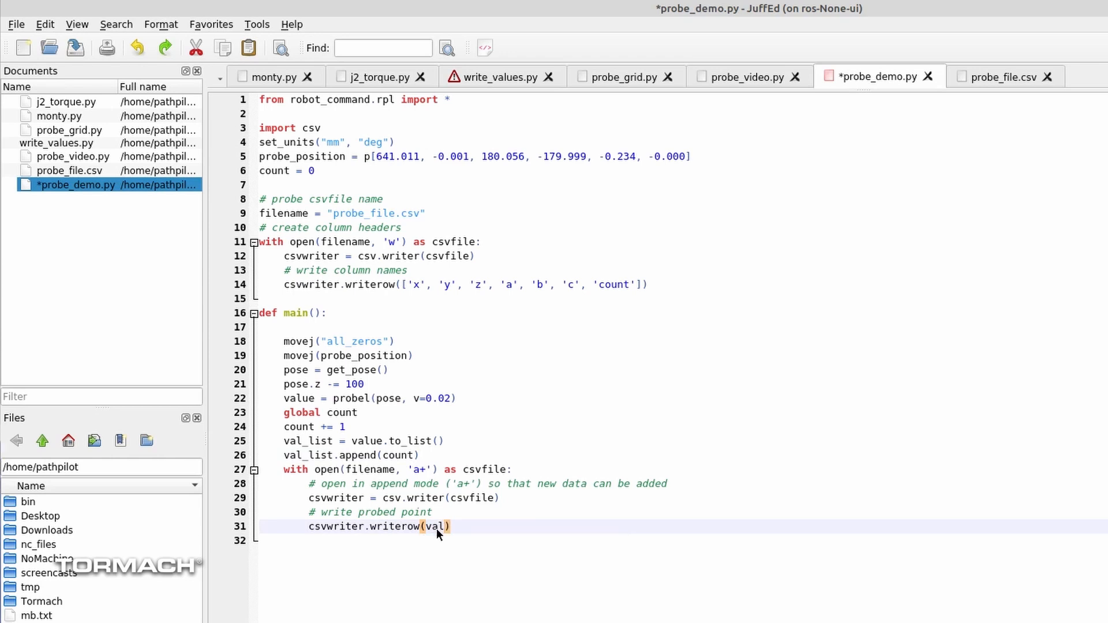
text(_)
key(Return)
key(ctrl+s)
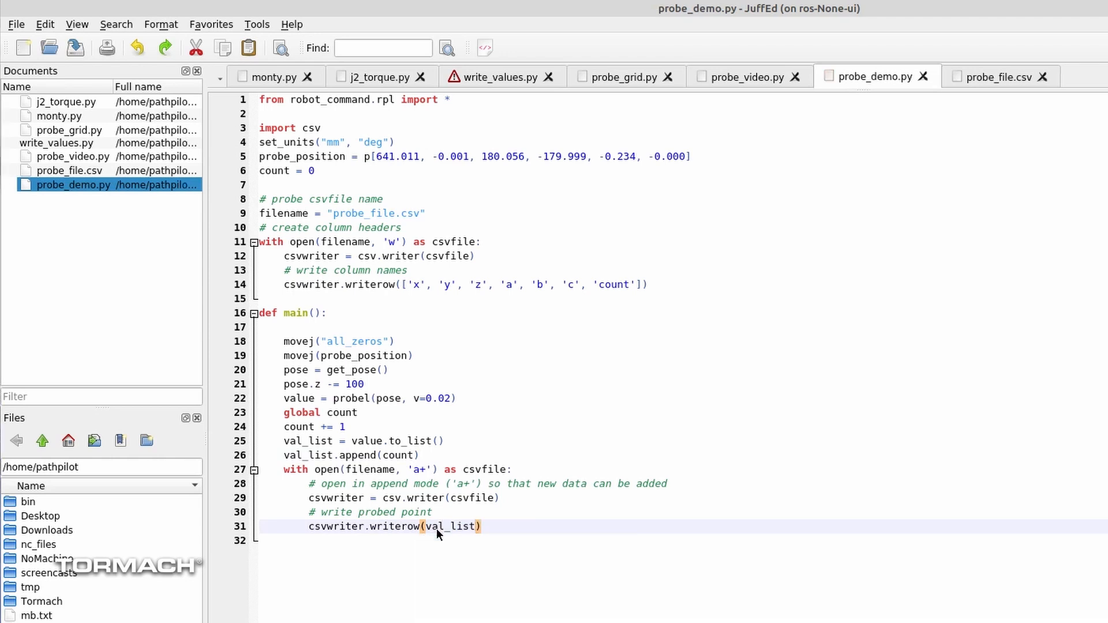
key(alt+Tab)
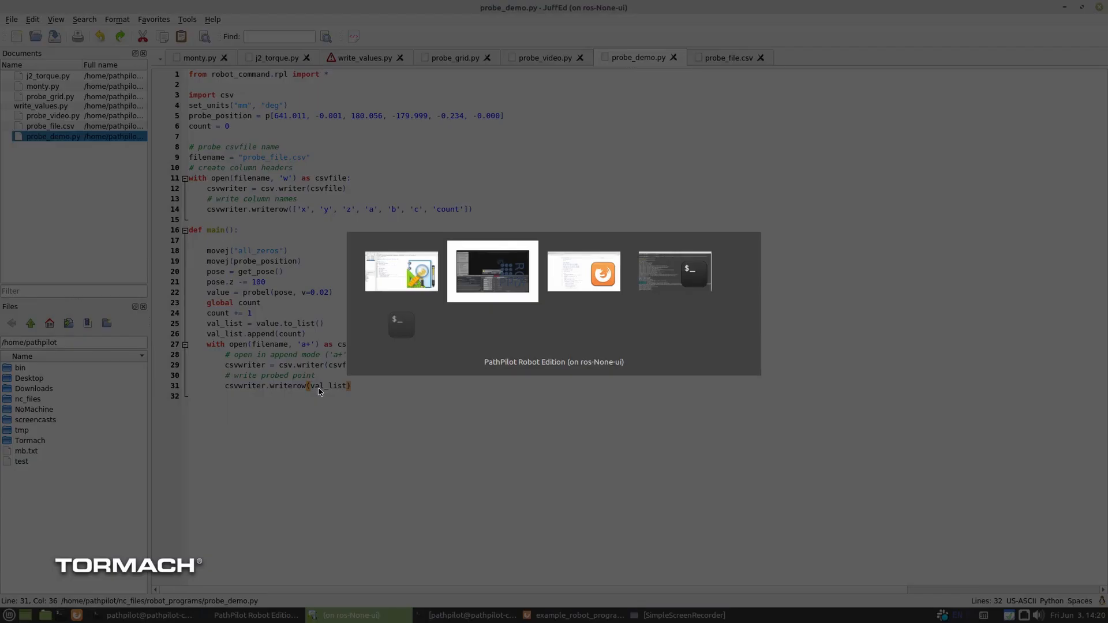
- Rerun the reloaded probe_demo.py in PathPilot and refresh probe_file.csv, showing rows numbered 1–3
key(alt+Tab)
click(541, 333)
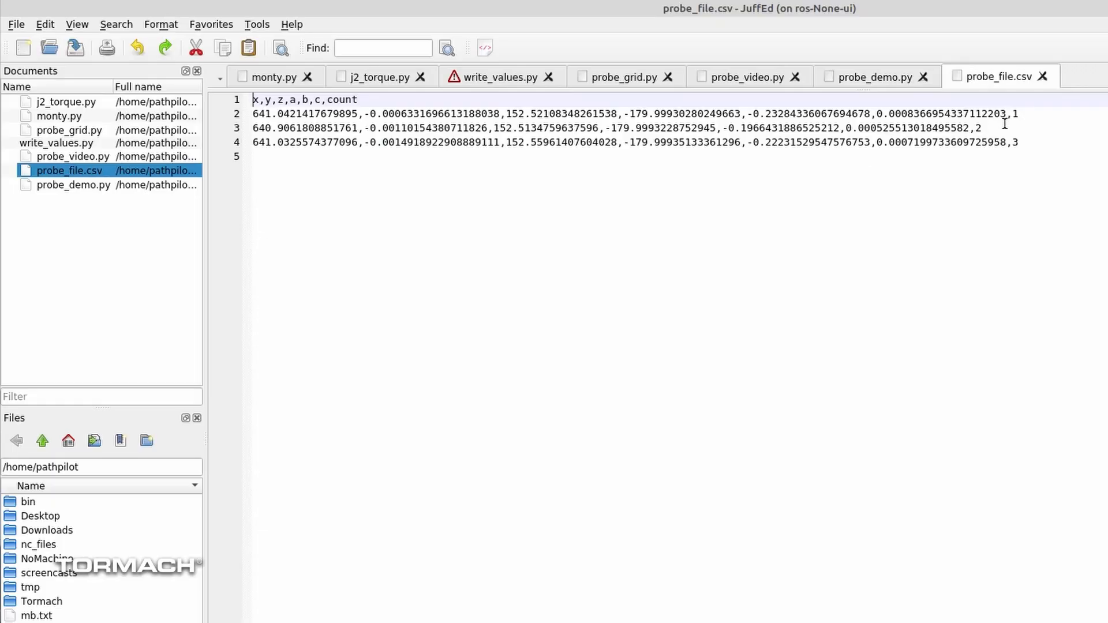
click(796, 409)
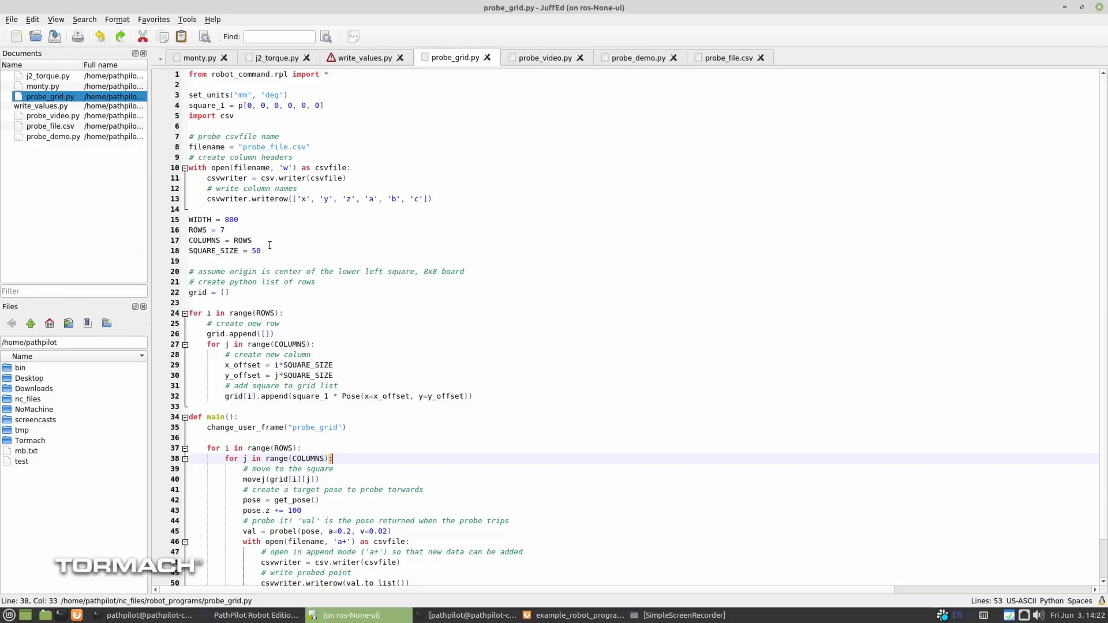
- Highlight the grid constants in turn: WIDTH = 800, ROWS = 7, COLUMNS = ROWS, SQUARE_SIZE = 50
drag(239, 219, 176, 220)
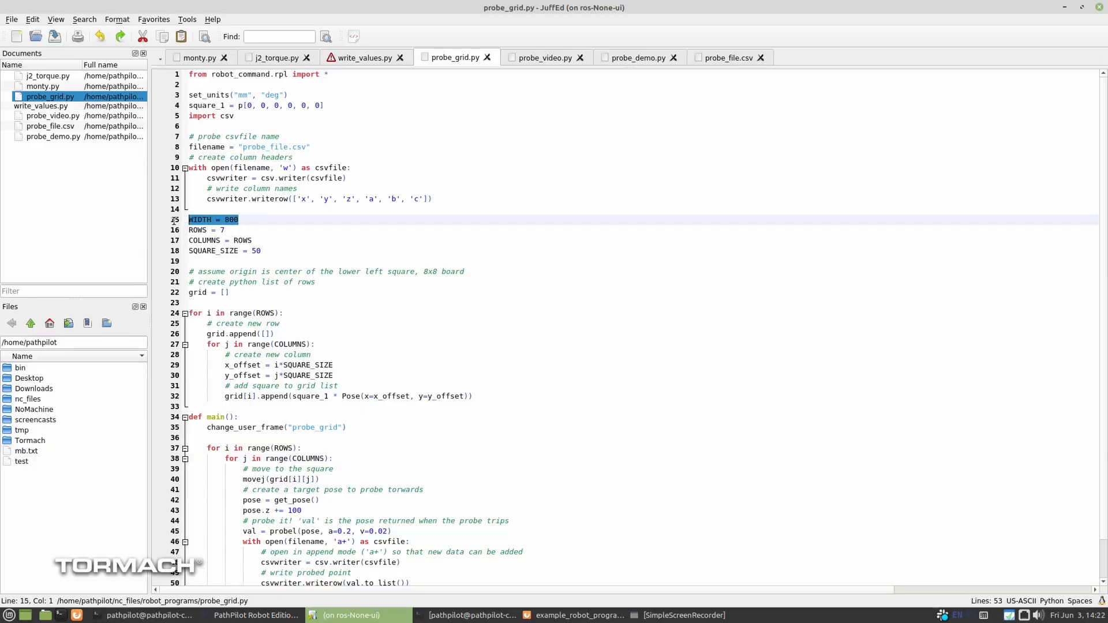
click(238, 228)
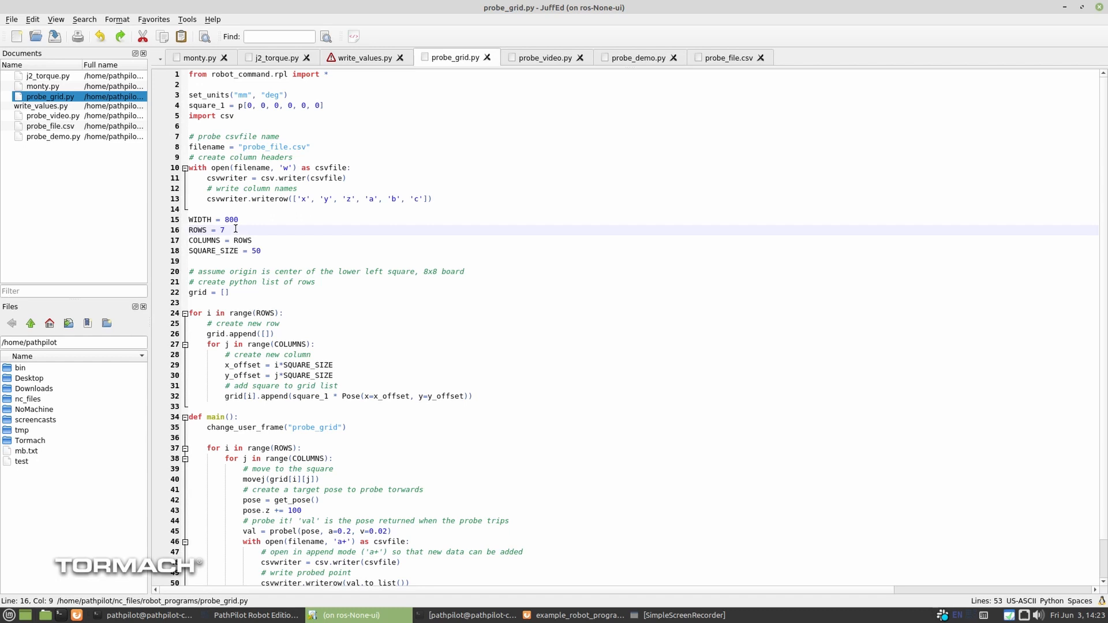
drag(224, 230, 180, 229)
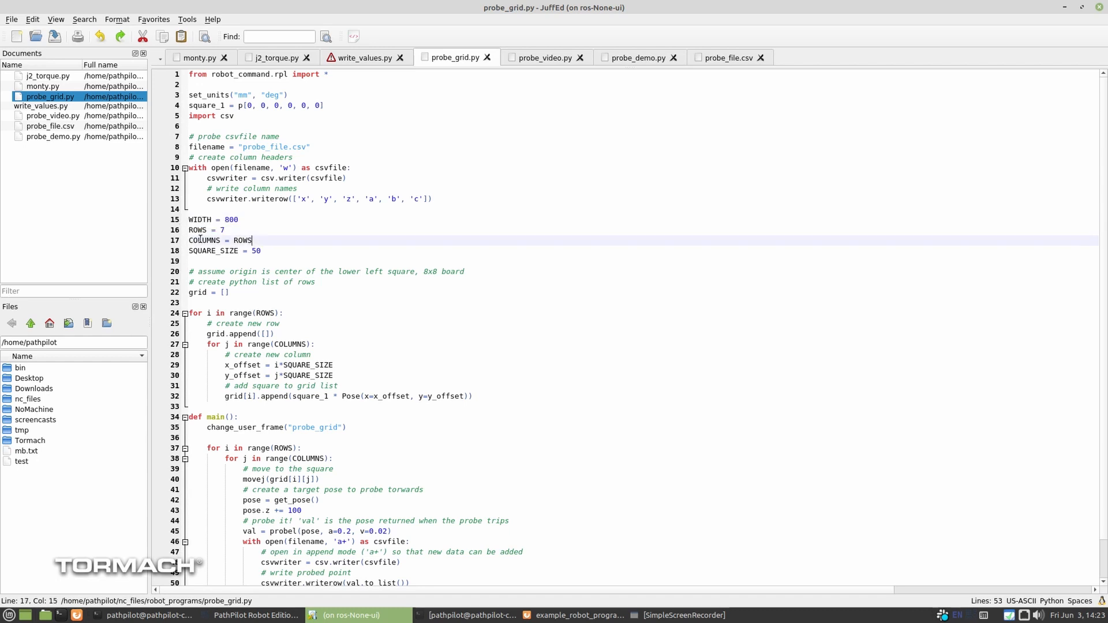
drag(253, 240, 178, 241)
drag(266, 251, 152, 252)
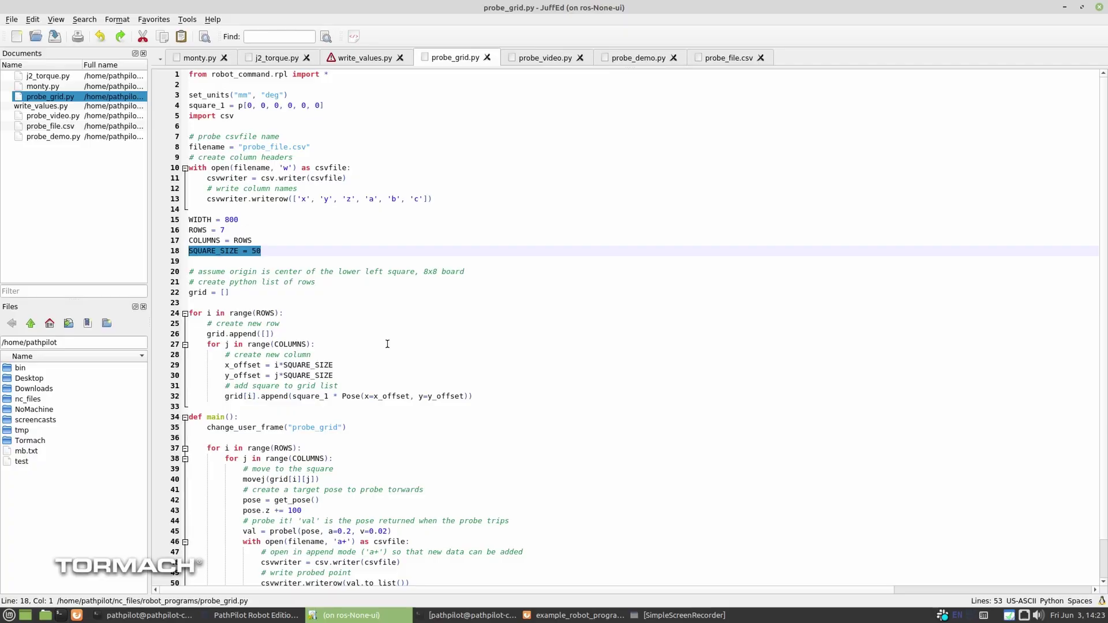
click(378, 333)
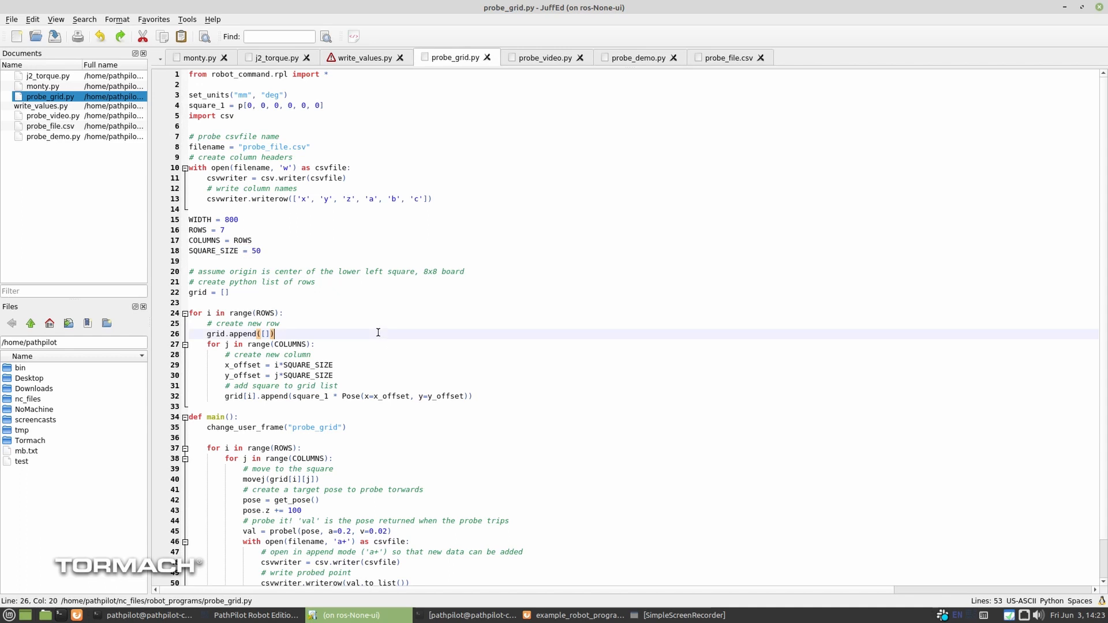
drag(244, 297, 185, 271)
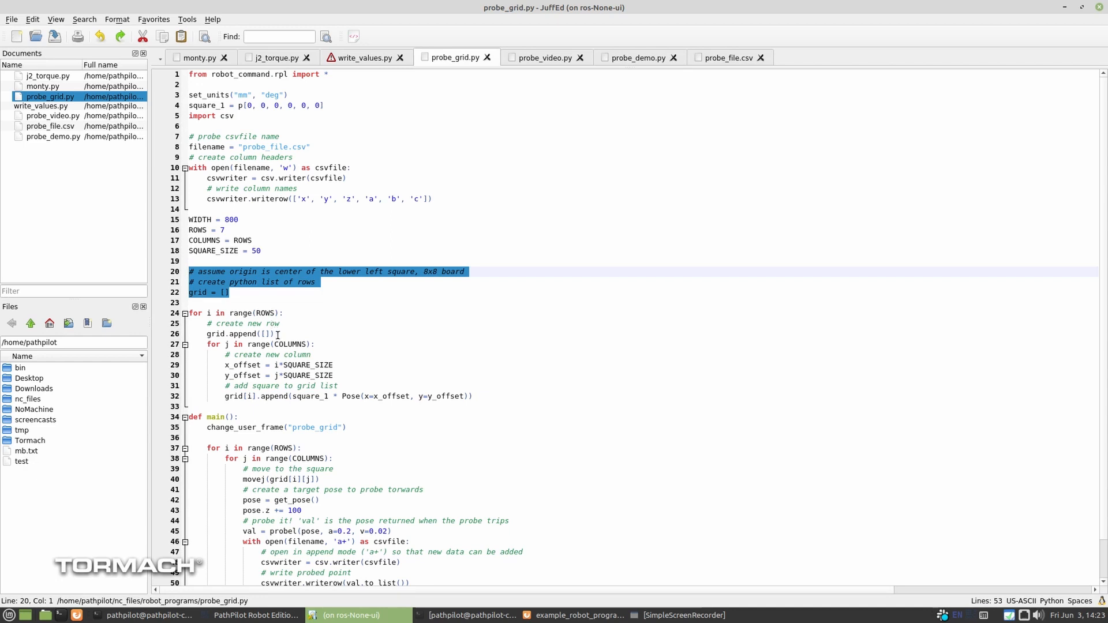
click(278, 335)
drag(225, 334, 206, 333)
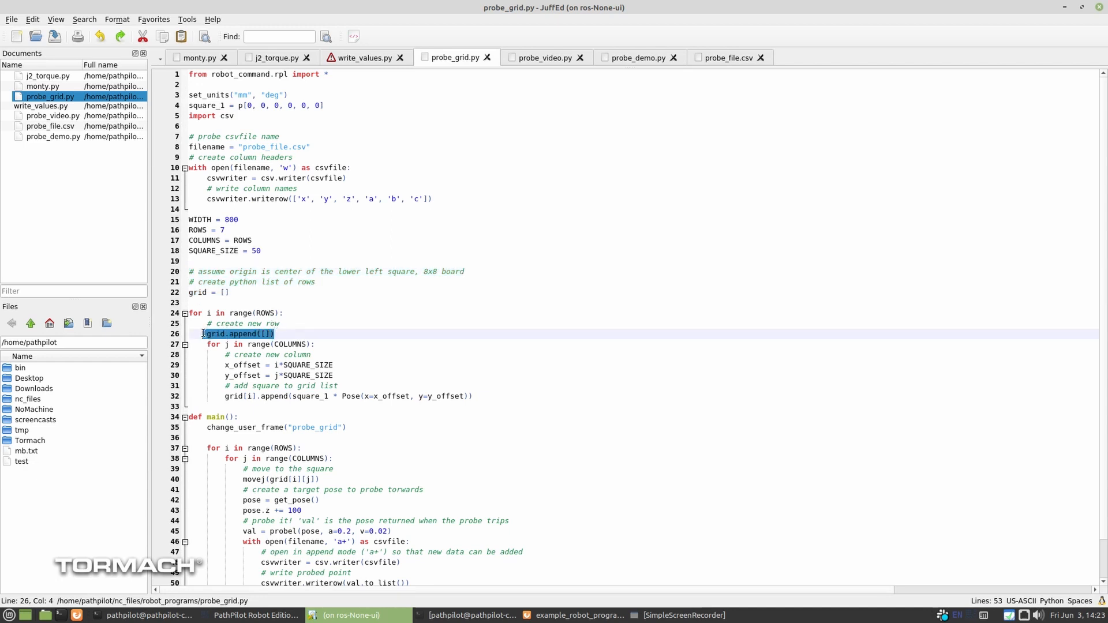
drag(229, 293, 157, 295)
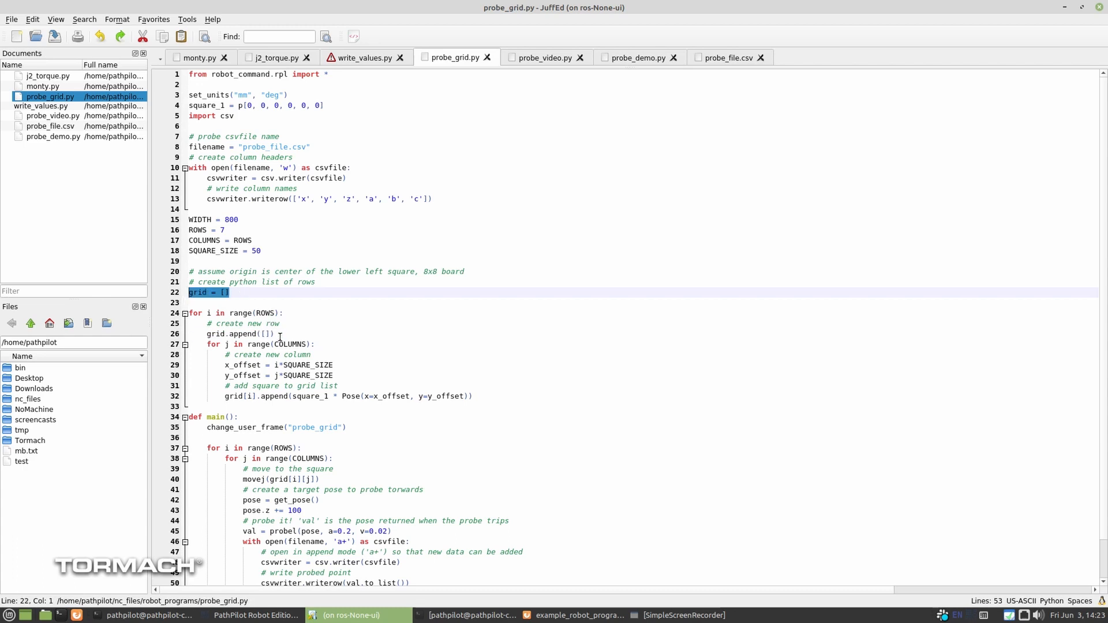
drag(204, 312, 283, 312)
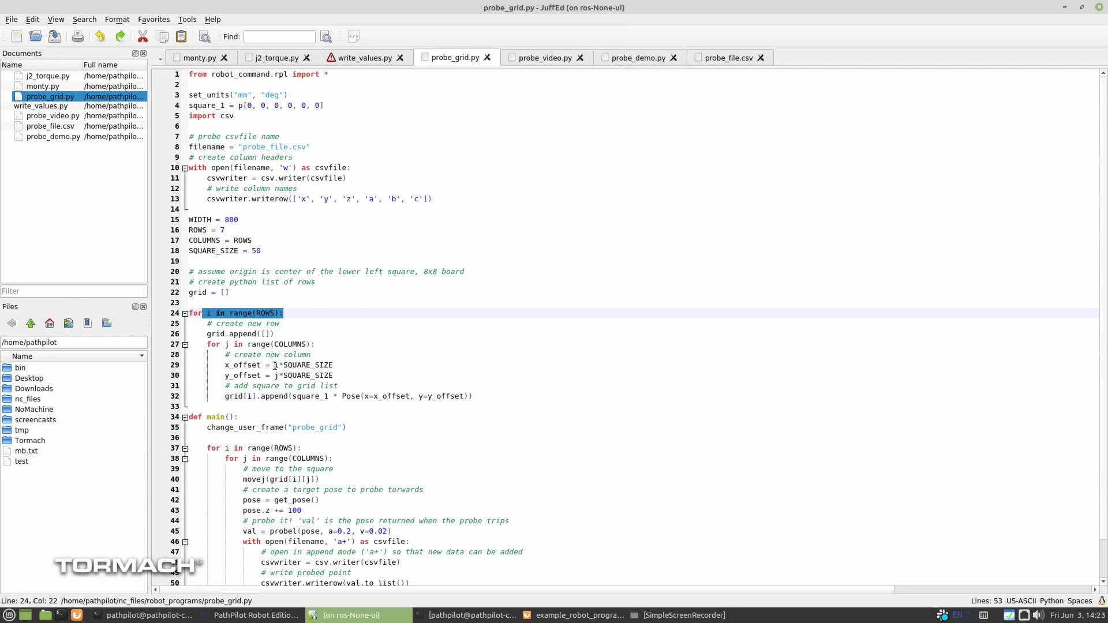
double_click(299, 366)
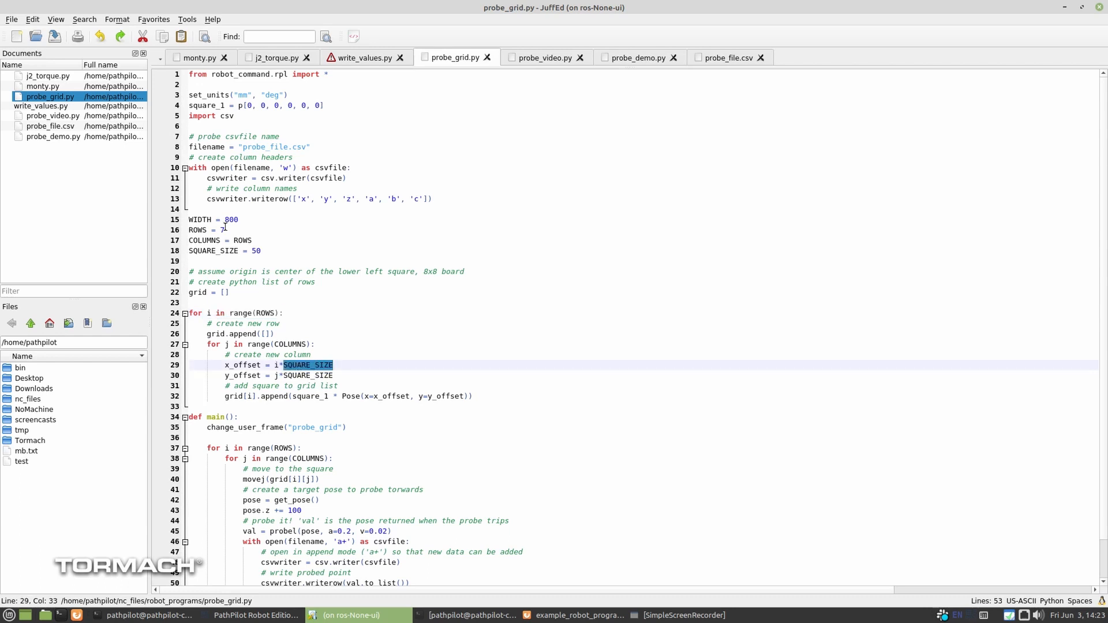
drag(267, 251, 188, 252)
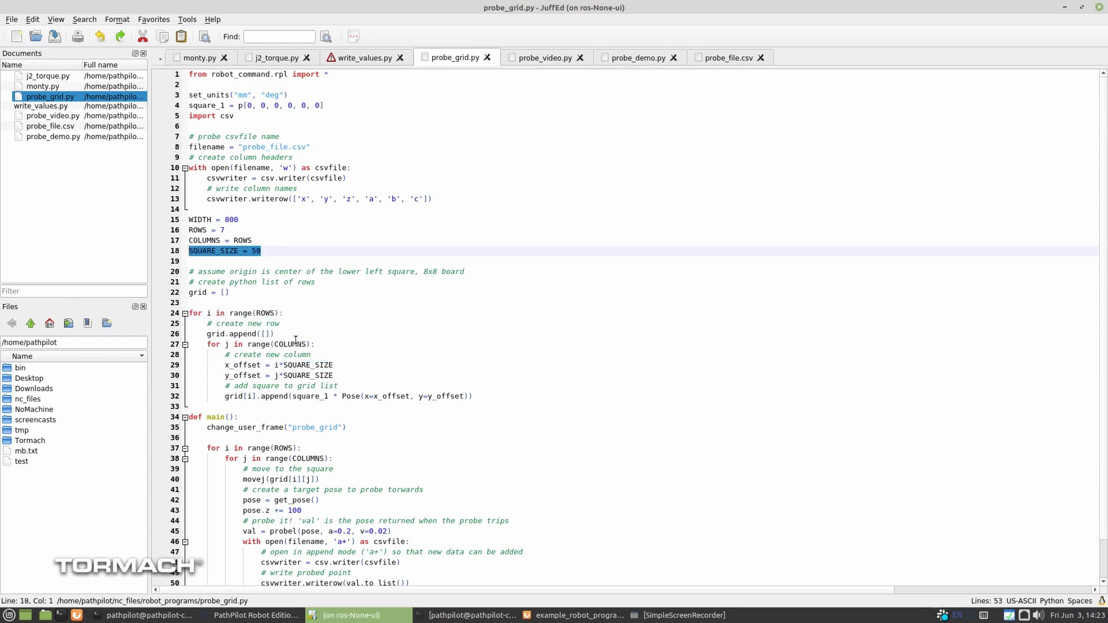
double_click(310, 365)
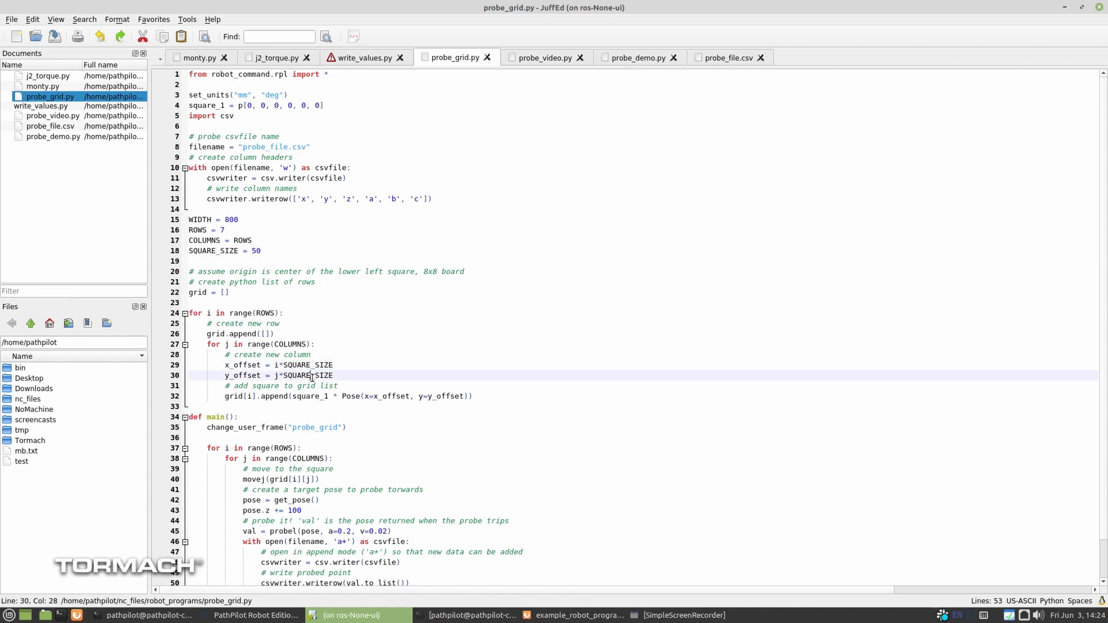
double_click(310, 376)
drag(292, 397, 470, 396)
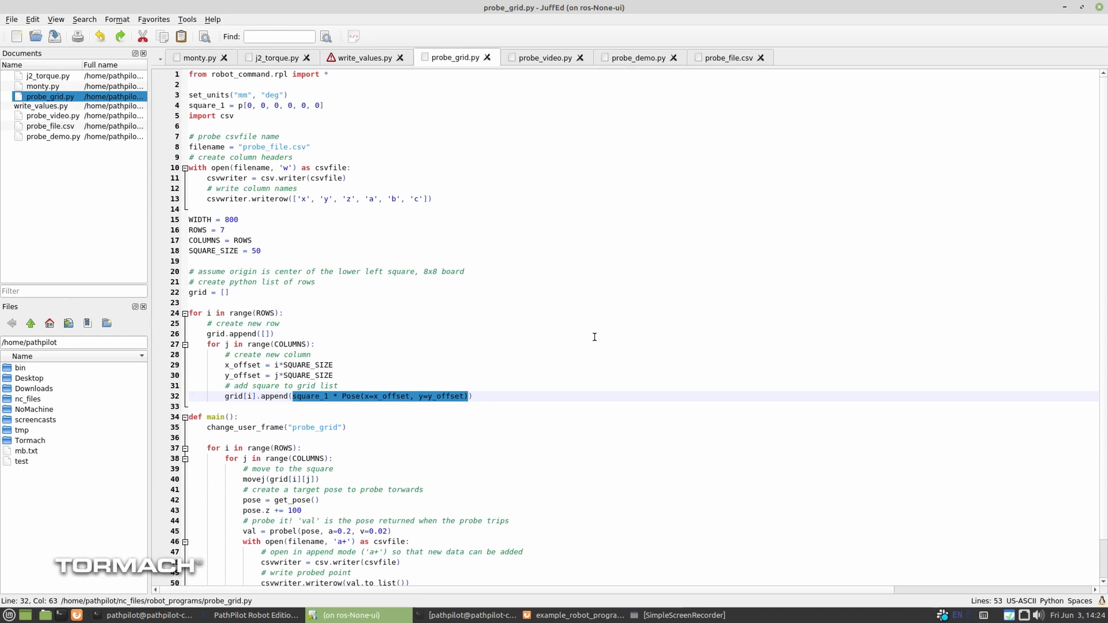
click(498, 520)
drag(348, 427, 190, 428)
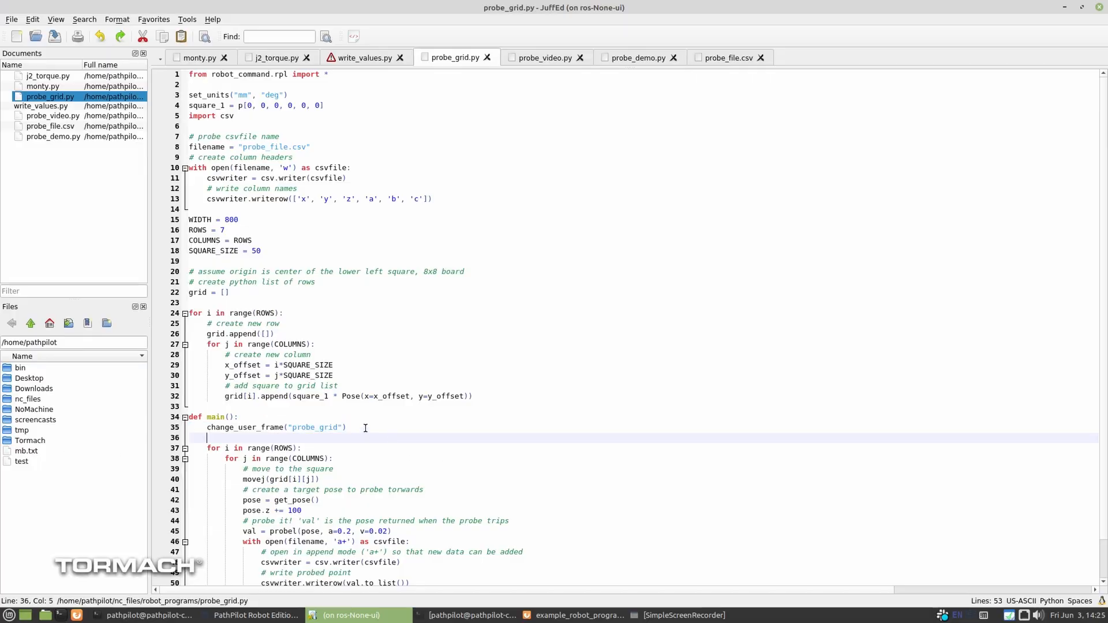
scroll(366, 427, down, 1)
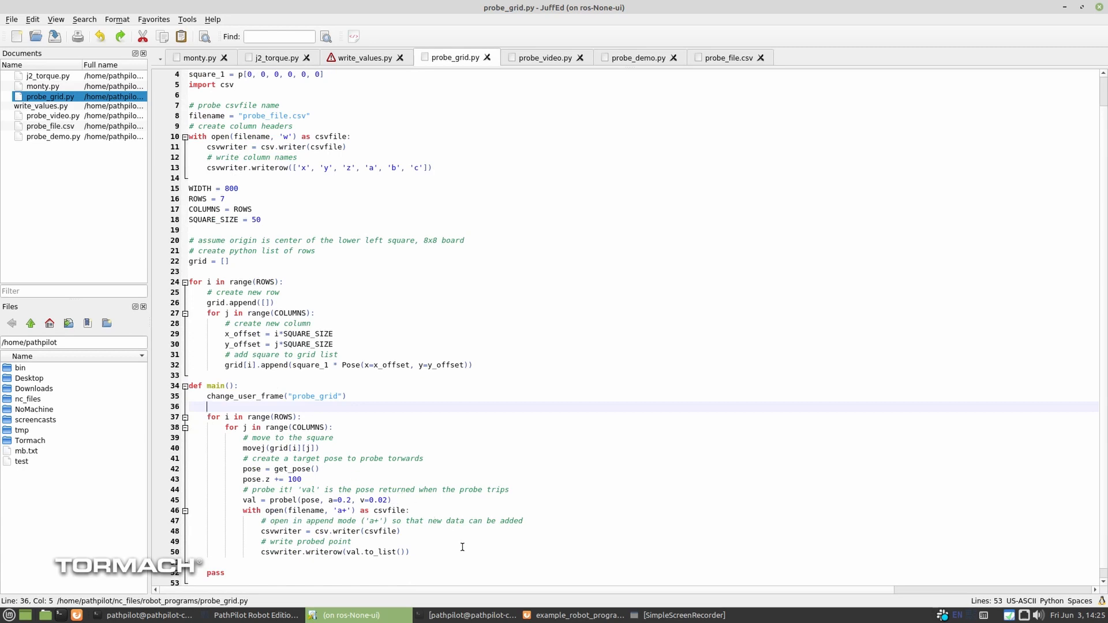
scroll(463, 547, down, 1)
scroll(462, 546, up, 1)
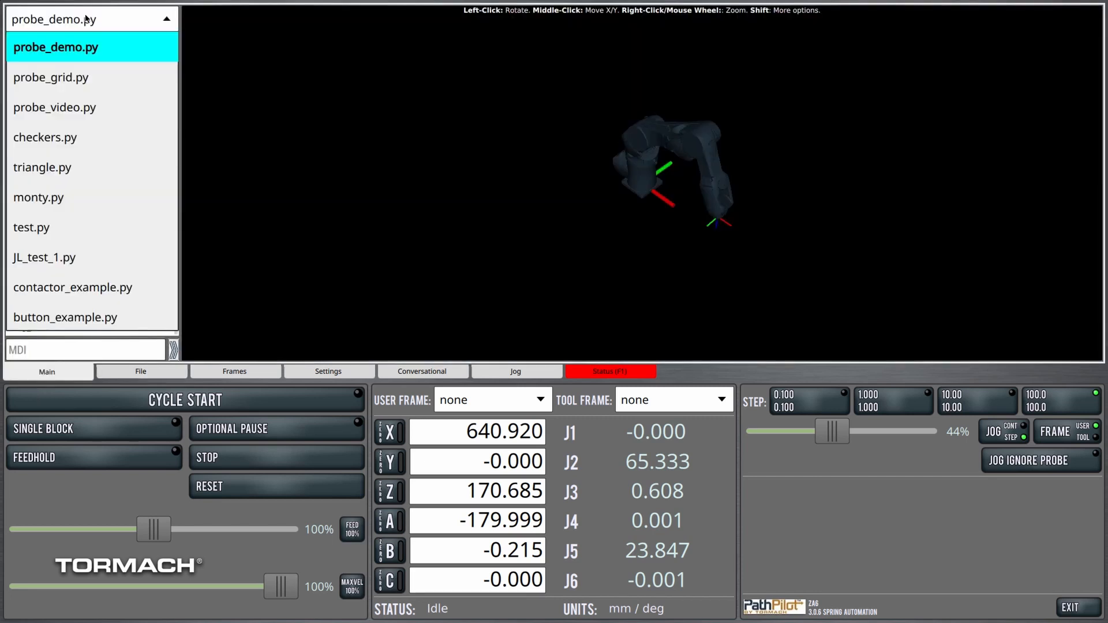
- Load probe_grid.py from the Main tab's file dropdown and run it with CYCLE START
click(70, 52)
click(184, 400)
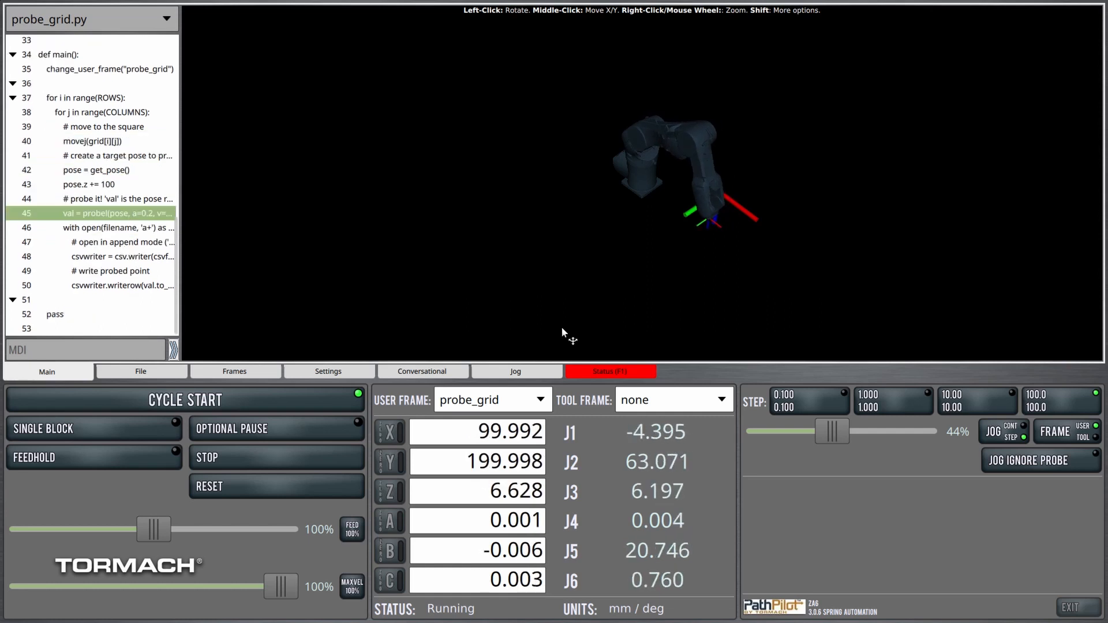
key(alt+Tab)
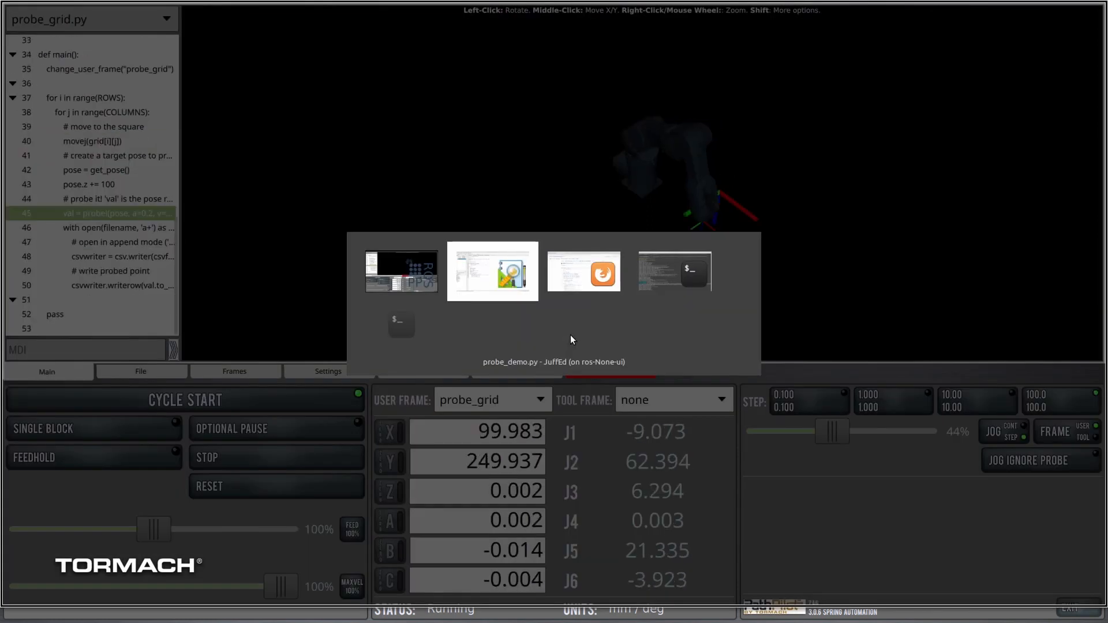
- Open the Home folder in Nemo from the Mint applications menu
key(alt+Tab)
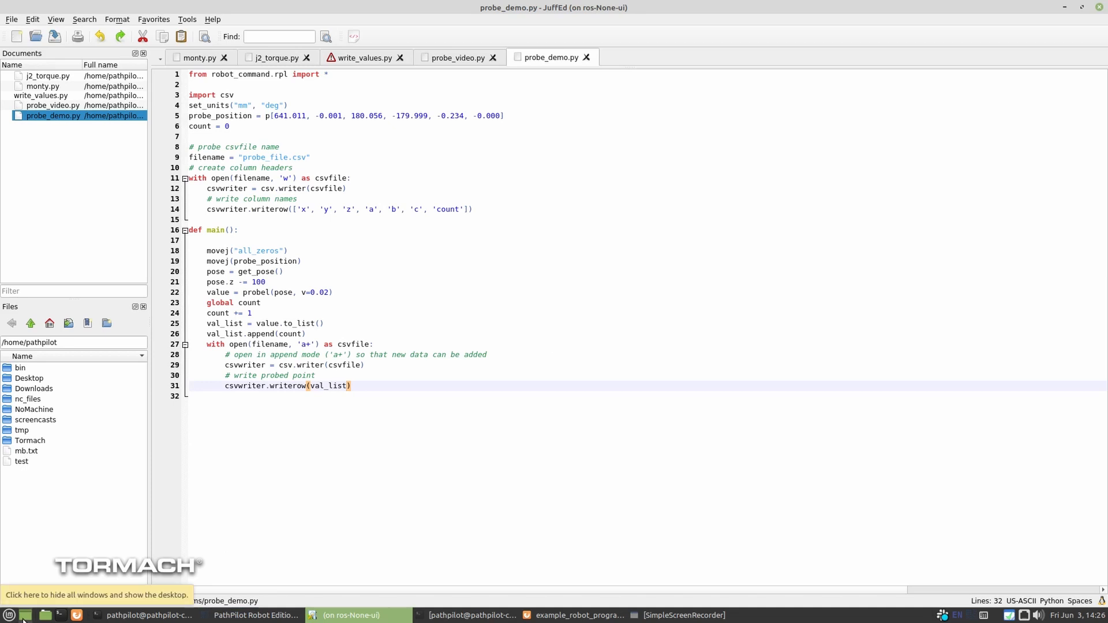
click(9, 615)
text(libre)
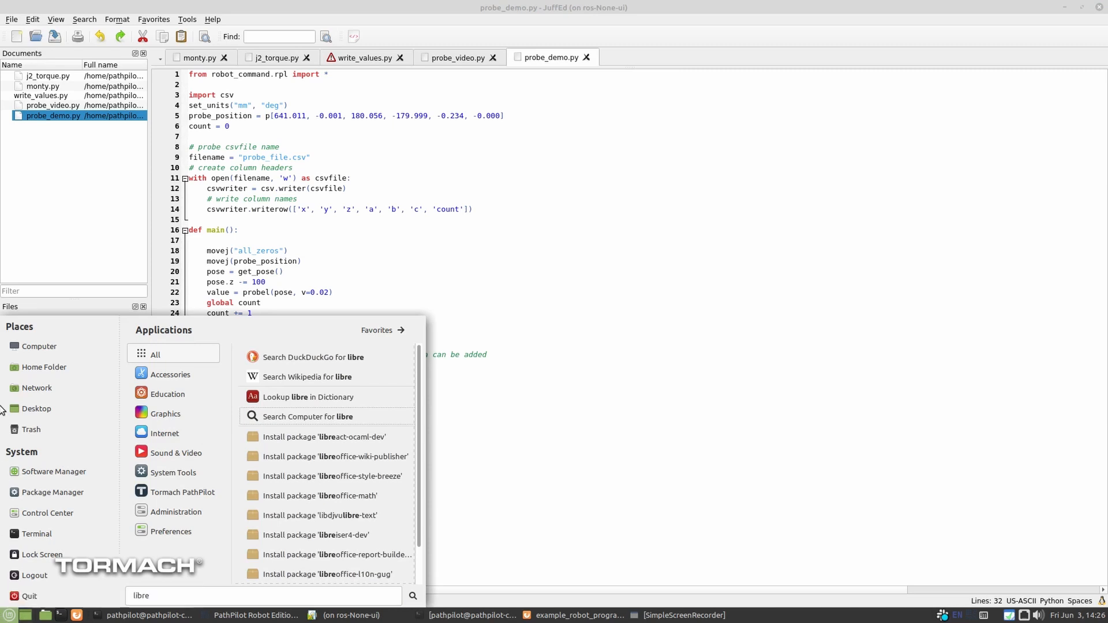
click(44, 367)
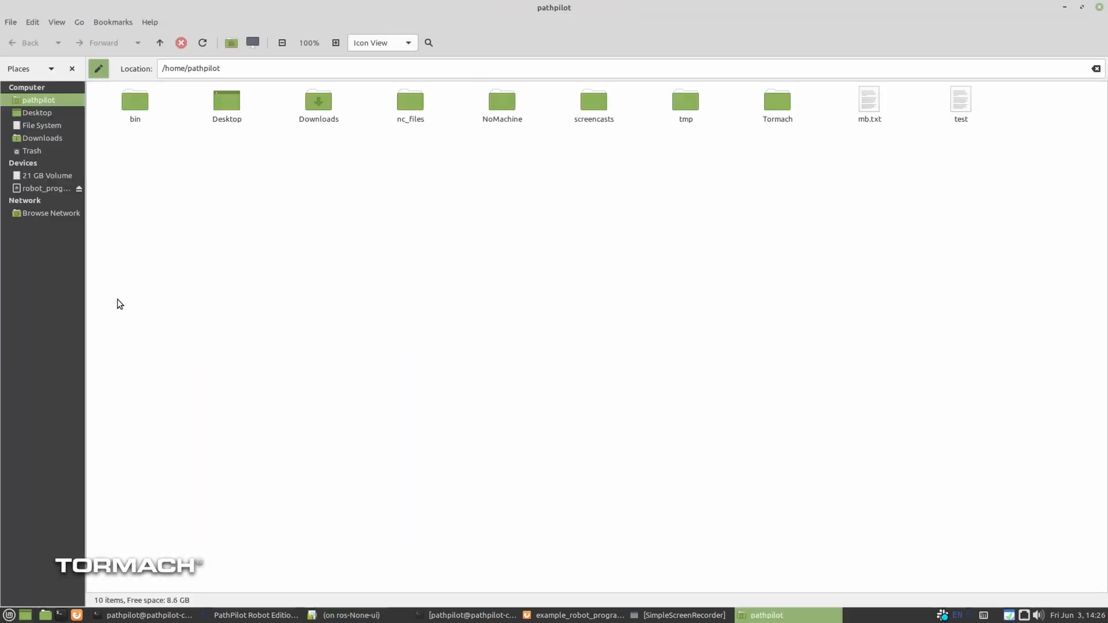
- Navigate into nc_files/robot_programs and open probe_file.csv to view the logged poses
double_click(403, 103)
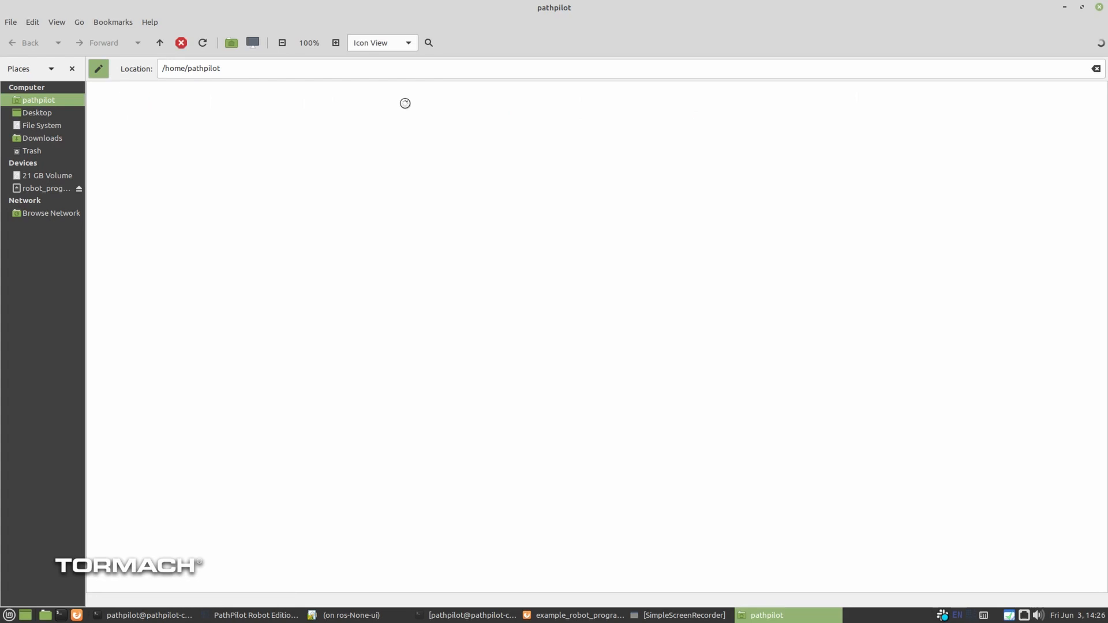
double_click(136, 102)
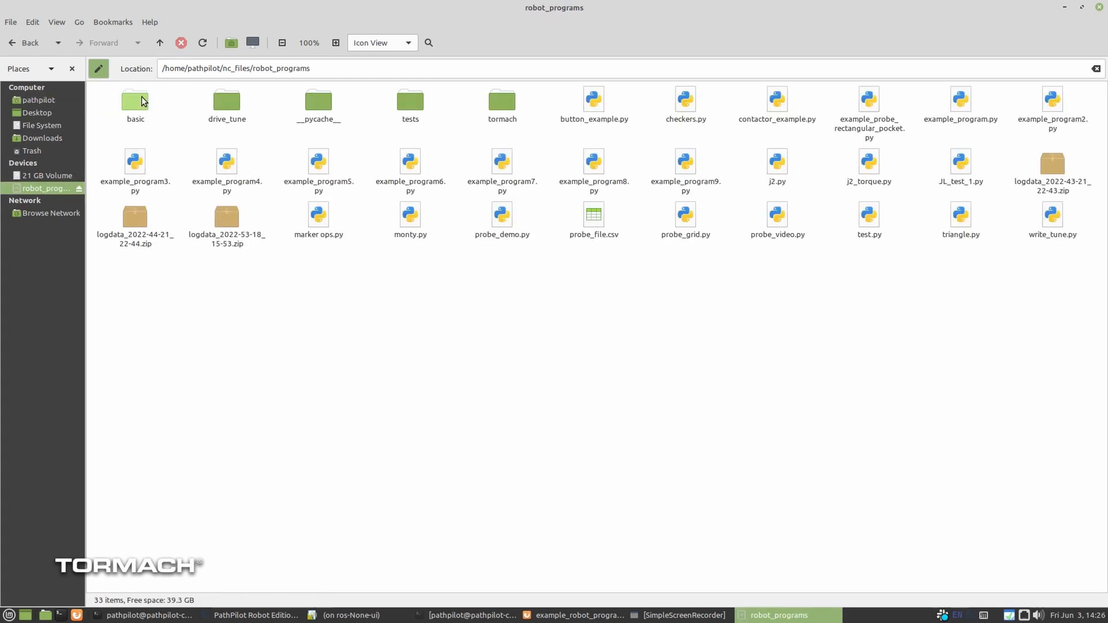
double_click(589, 219)
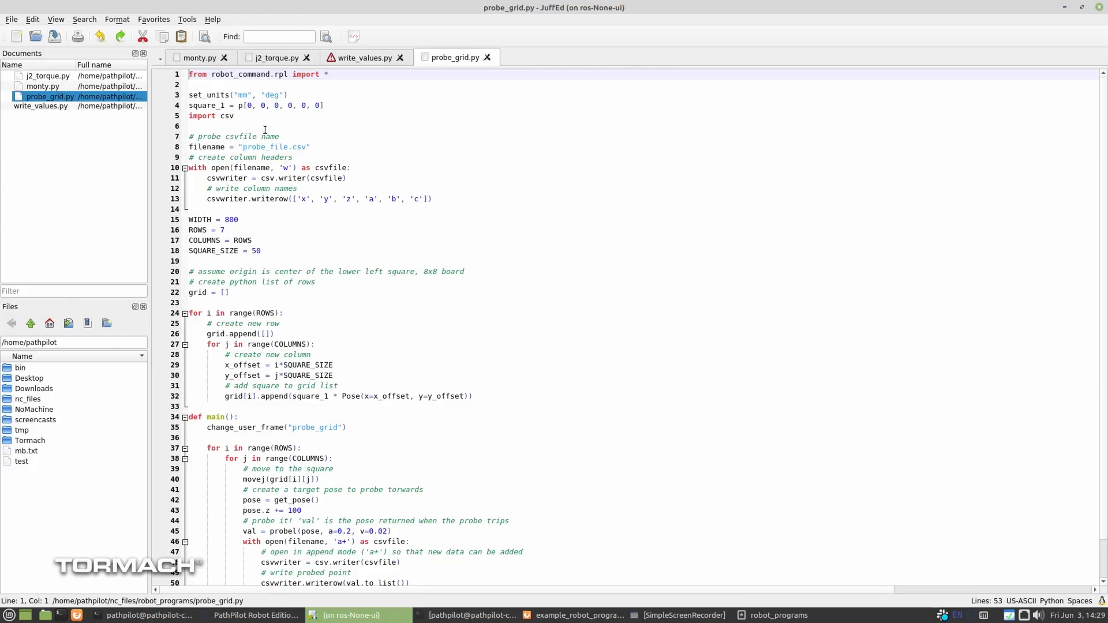
- Add a counter variable after import csv and increment it after the writerow line, outside the with block
click(264, 130)
key(Return)
text(count =)
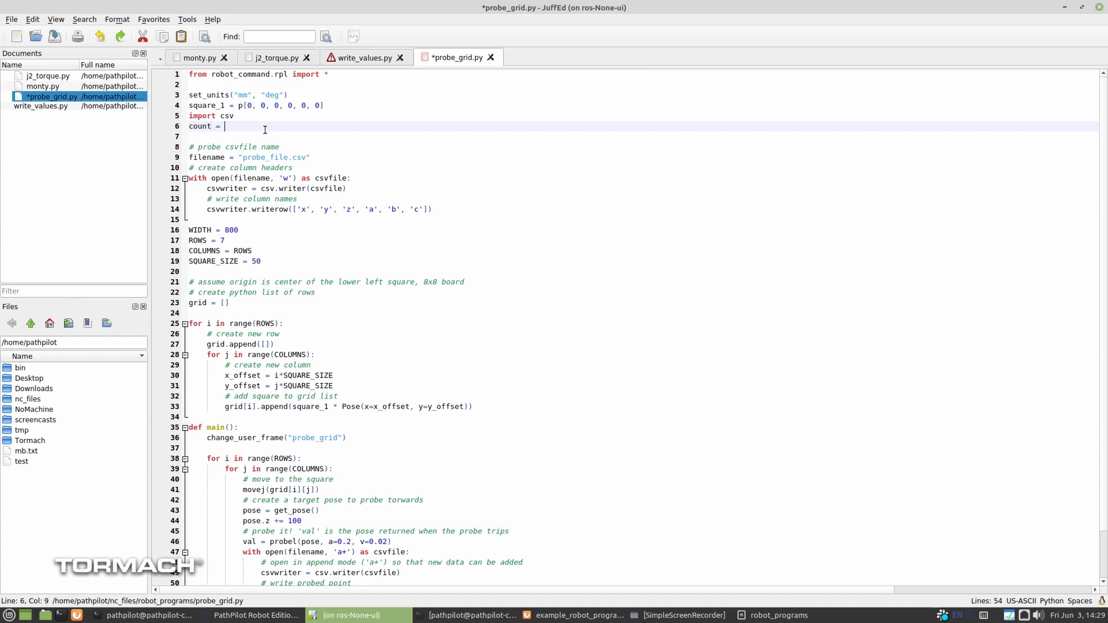
text(0)
scroll(365, 396, down, 5)
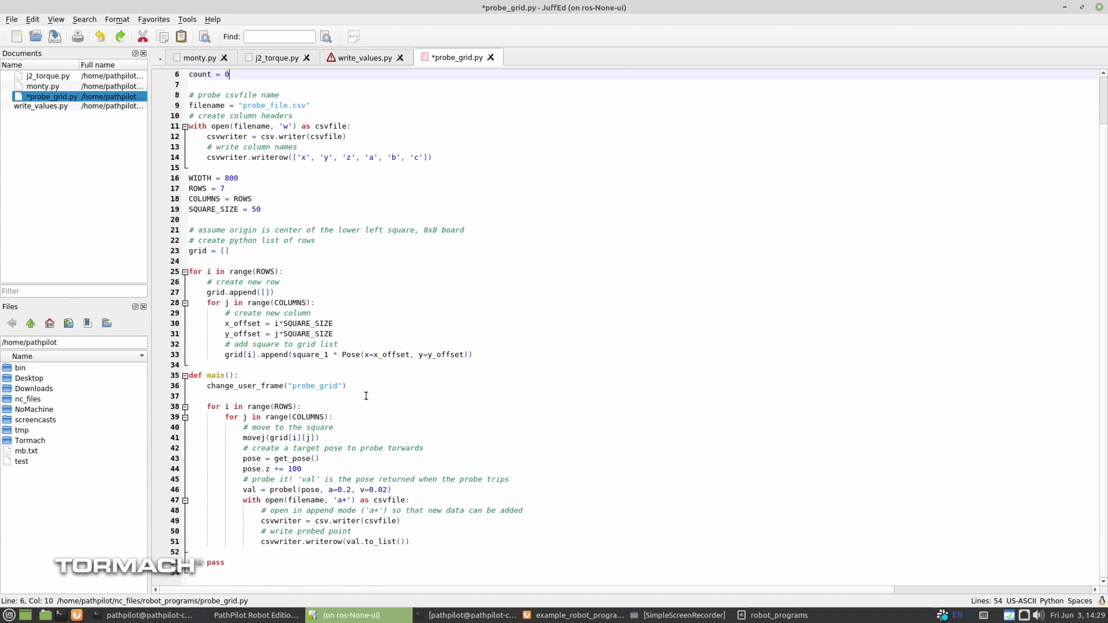
click(416, 545)
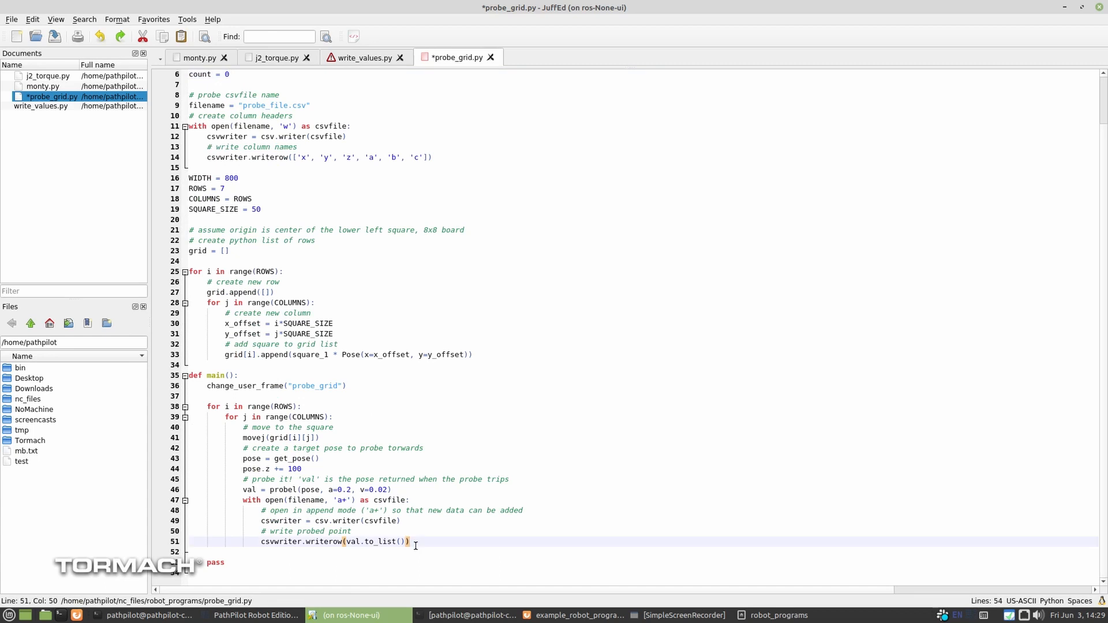
key(Return)
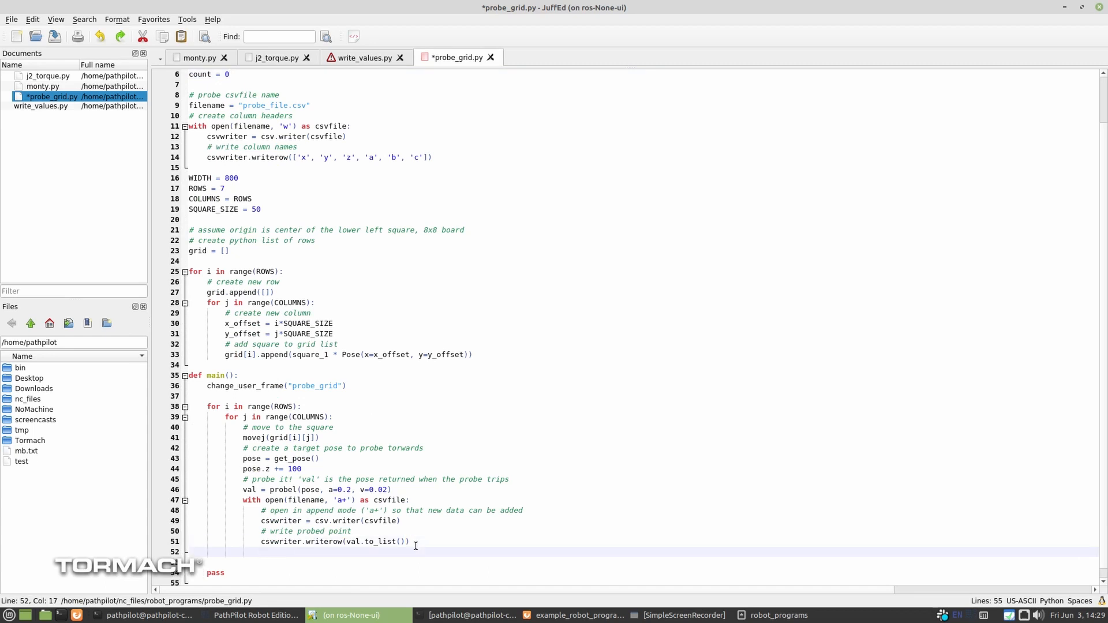
key(BackSpace)
text(c)
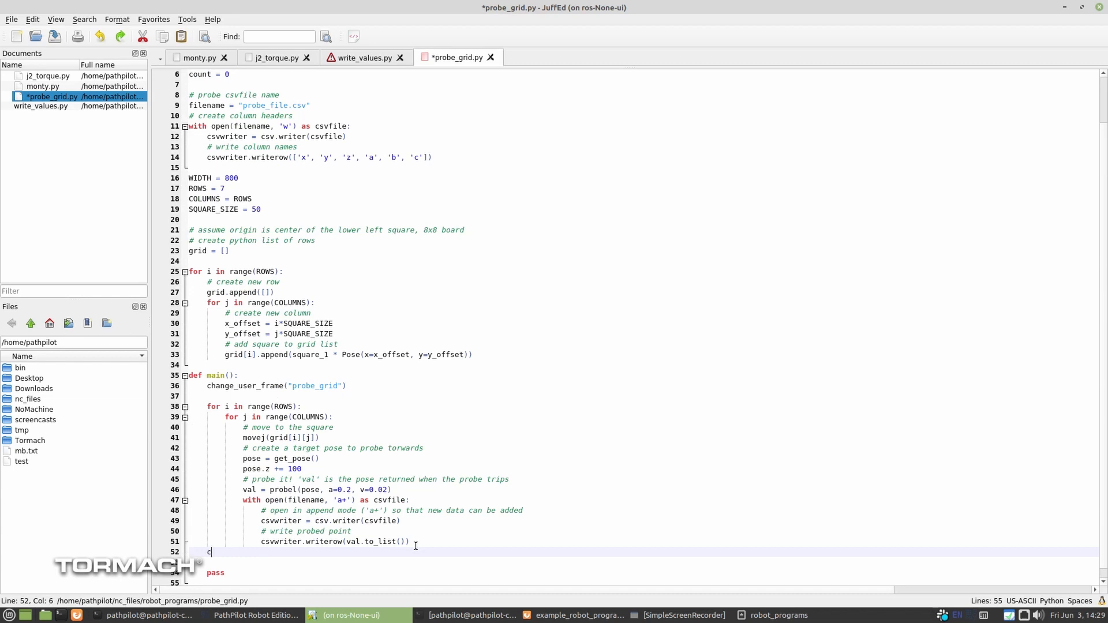
text(ount += 1)
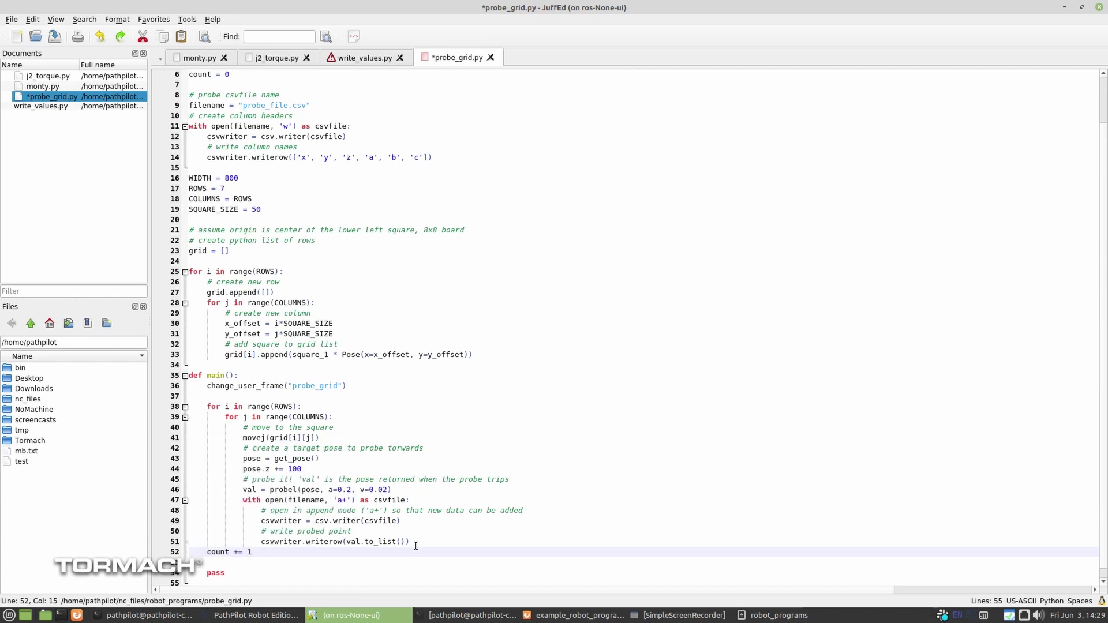
key(Return)
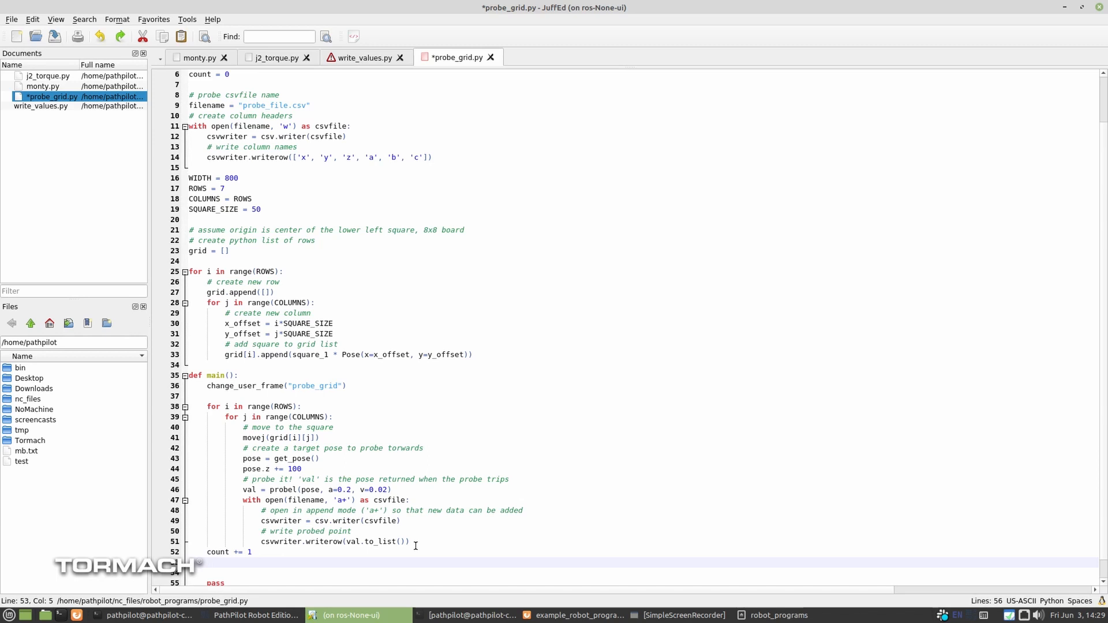
text(if count)
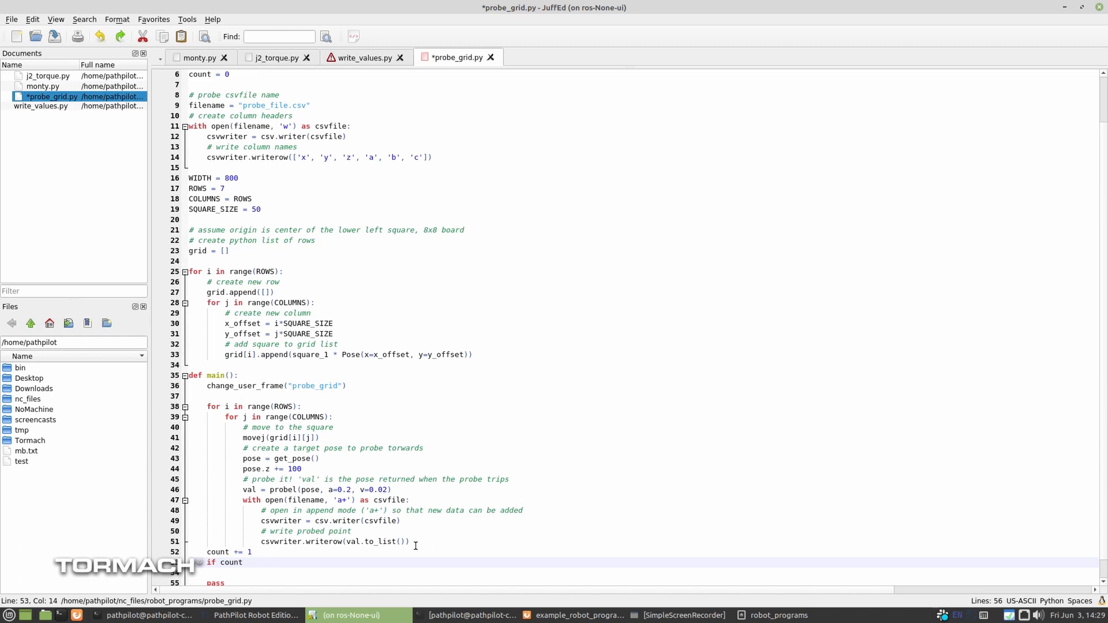
text(000:)
- Add a count check whose body holds the send-a-text-message comment marked '- TBD' followed by exit()
key(Return)
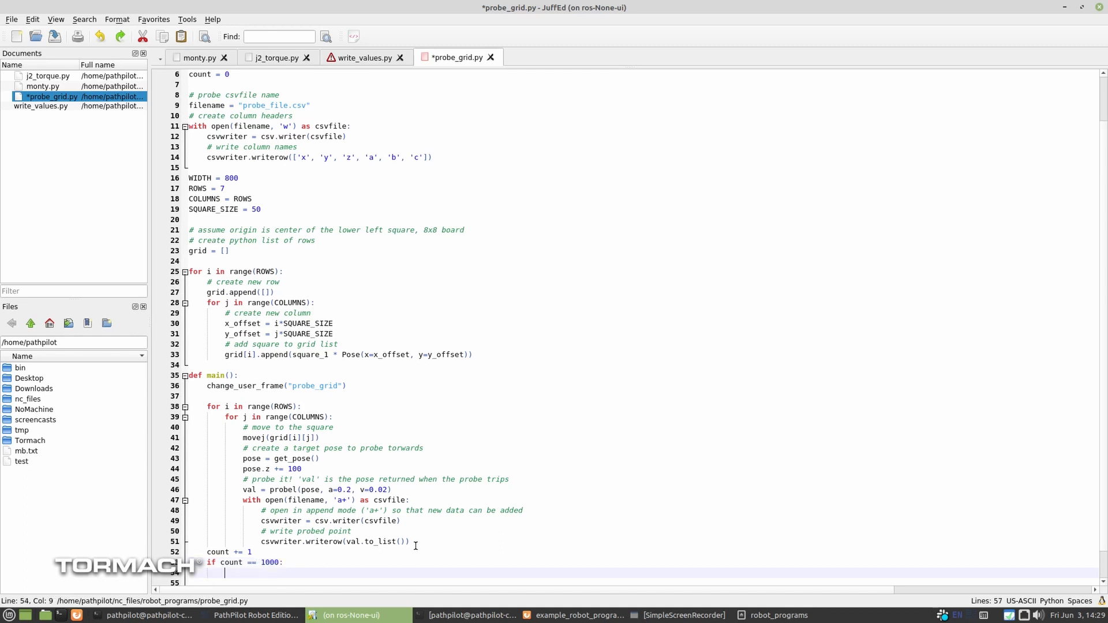
scroll(376, 504, down, 1)
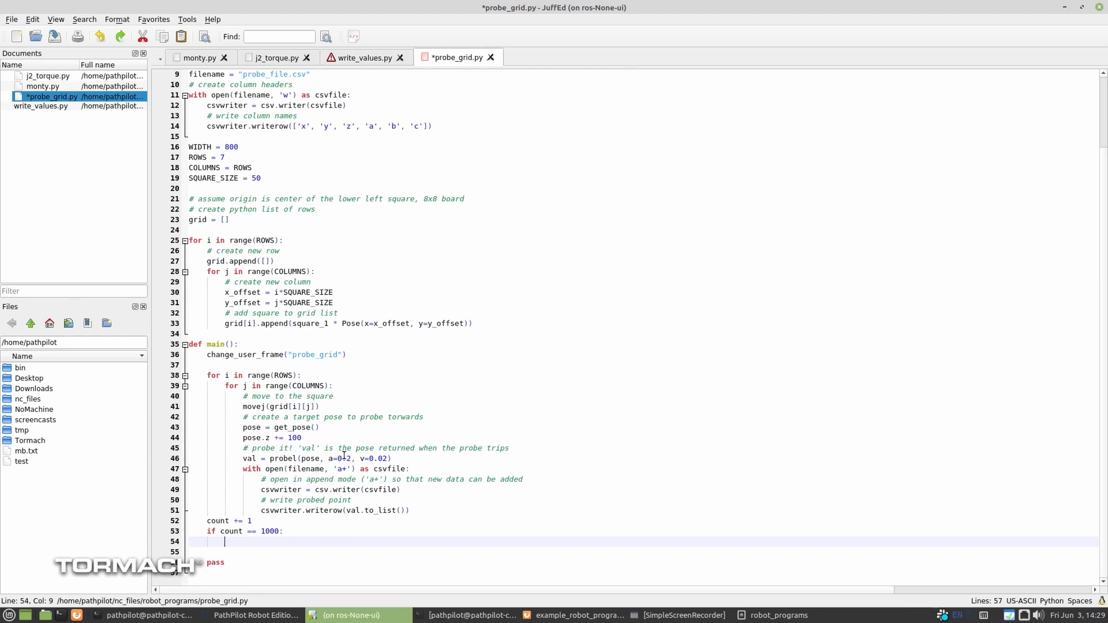
text(# send me )
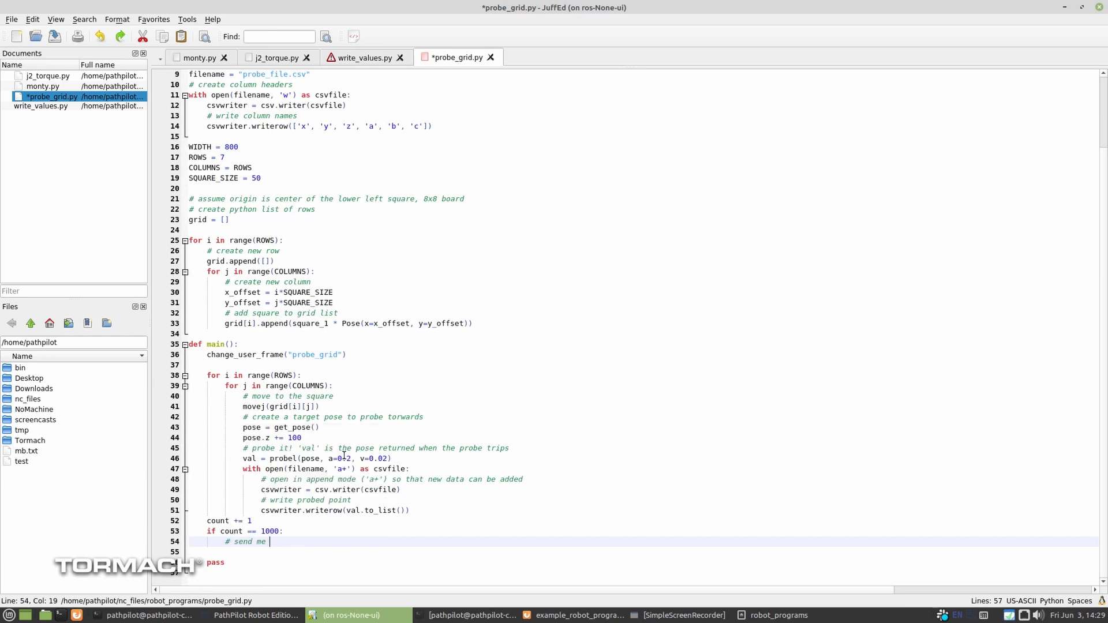
text(a text mes)
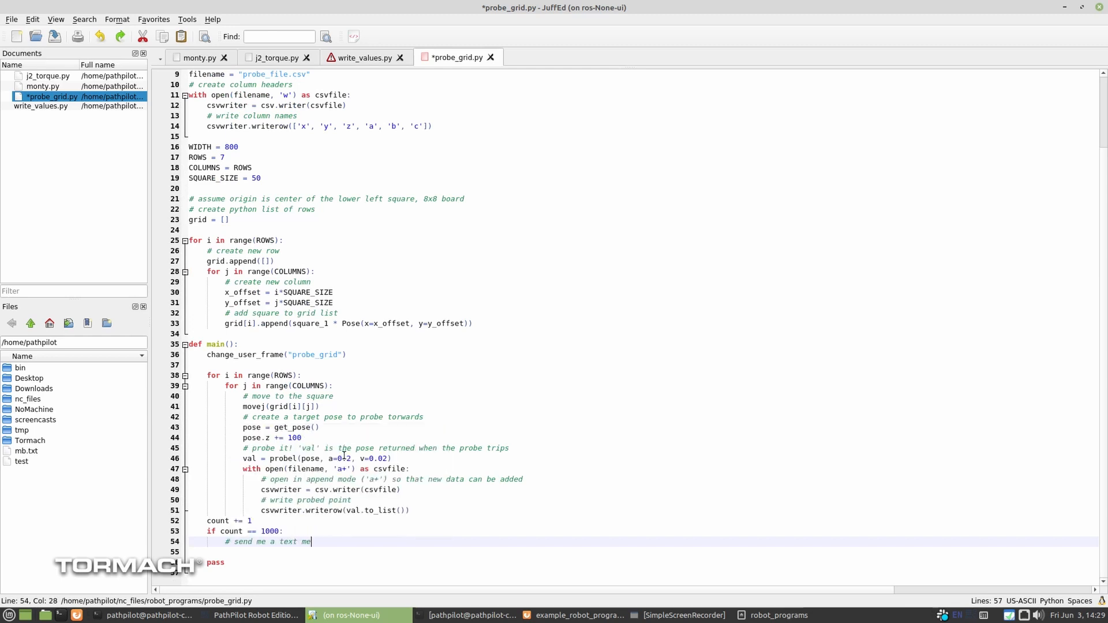
text(sage - TBD)
key(Return)
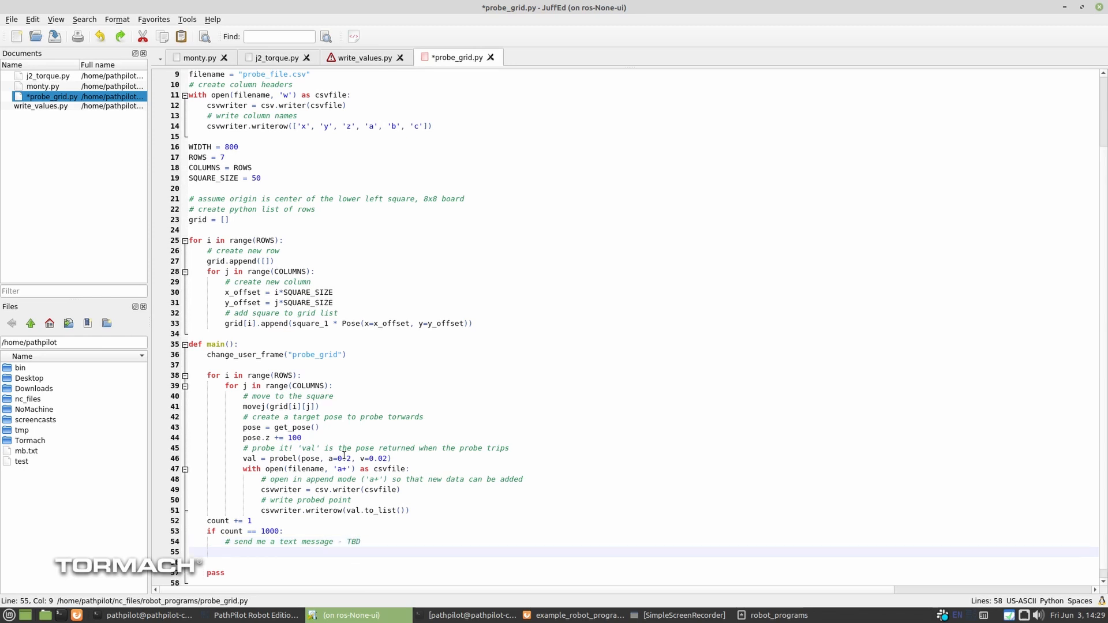
text(e)
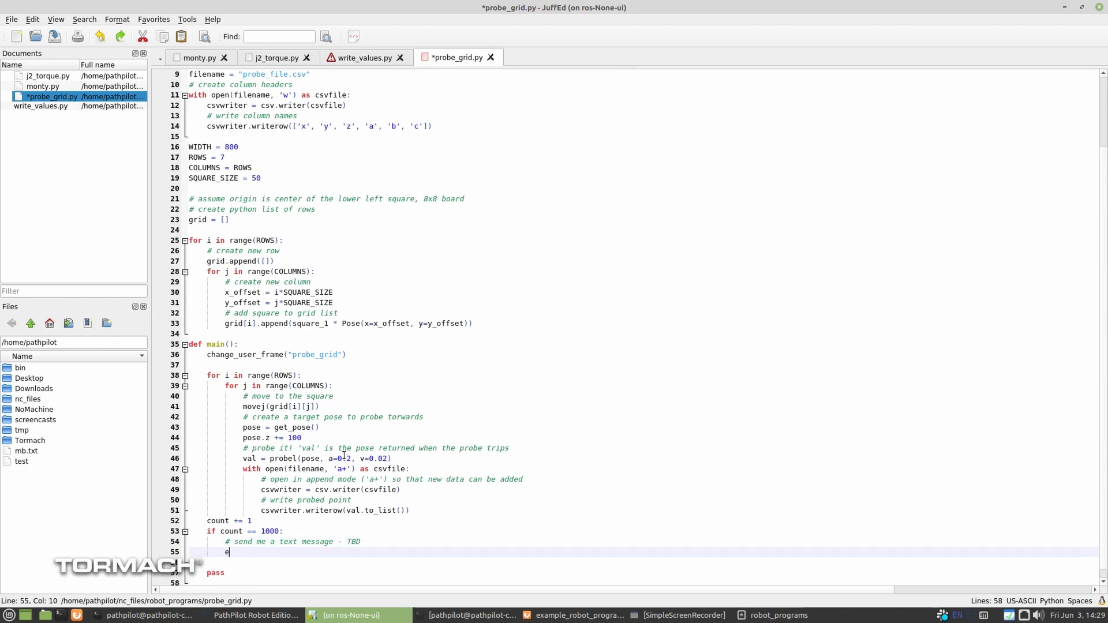
text(xit())
key(alt+Tab)
key(alt+Tab)
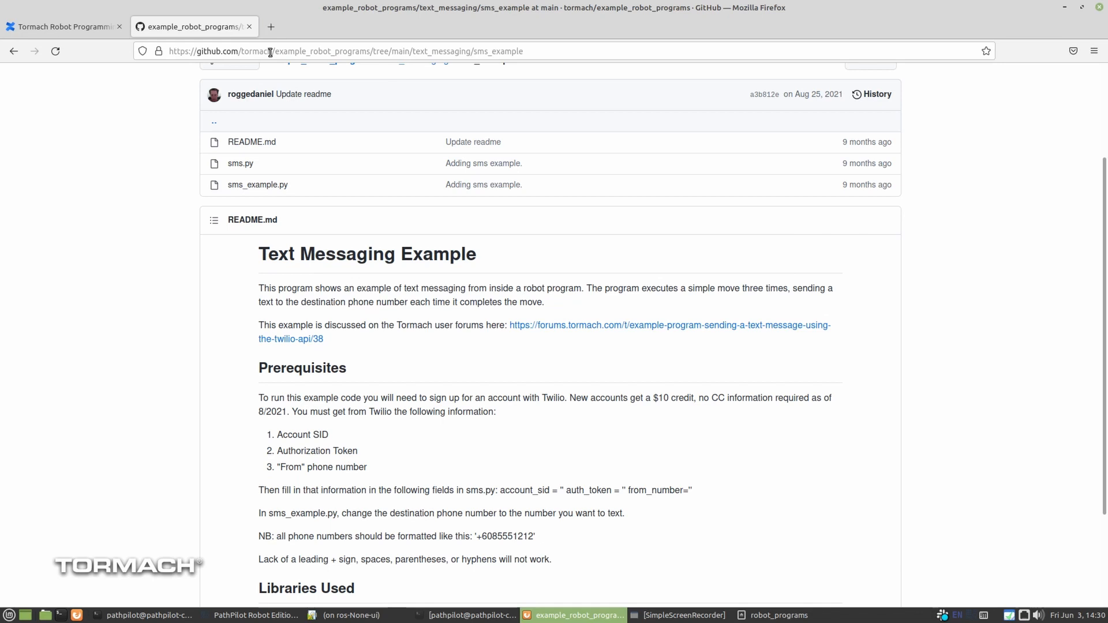
scroll(377, 194, up, 3)
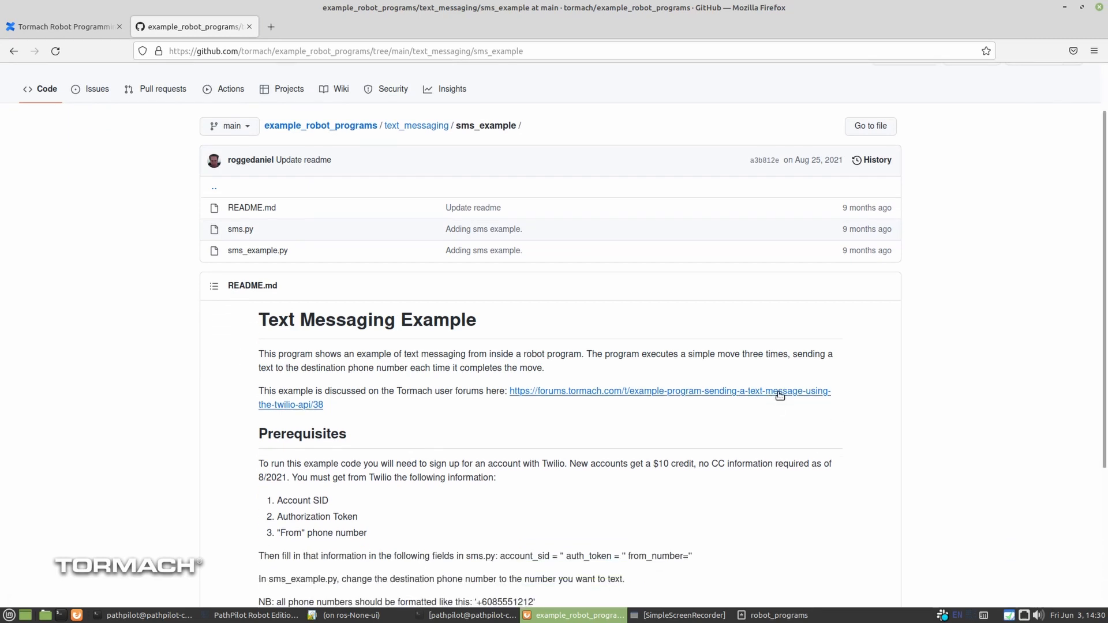
scroll(768, 394, down, 1)
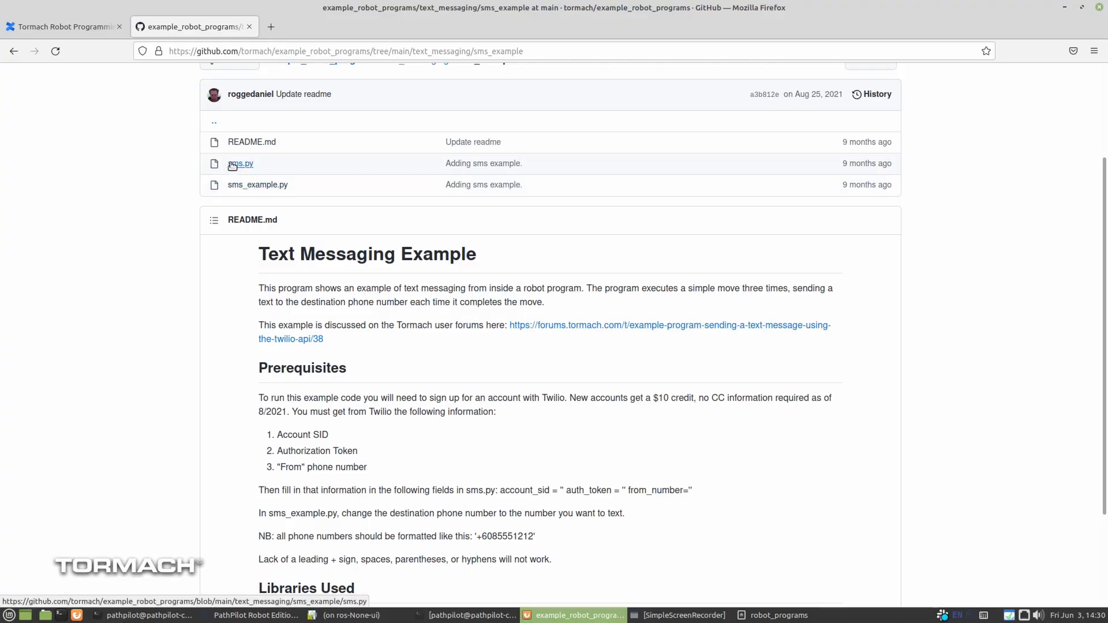
- Open sms.py in the GitHub sms_example folder and copy all of its code
click(234, 166)
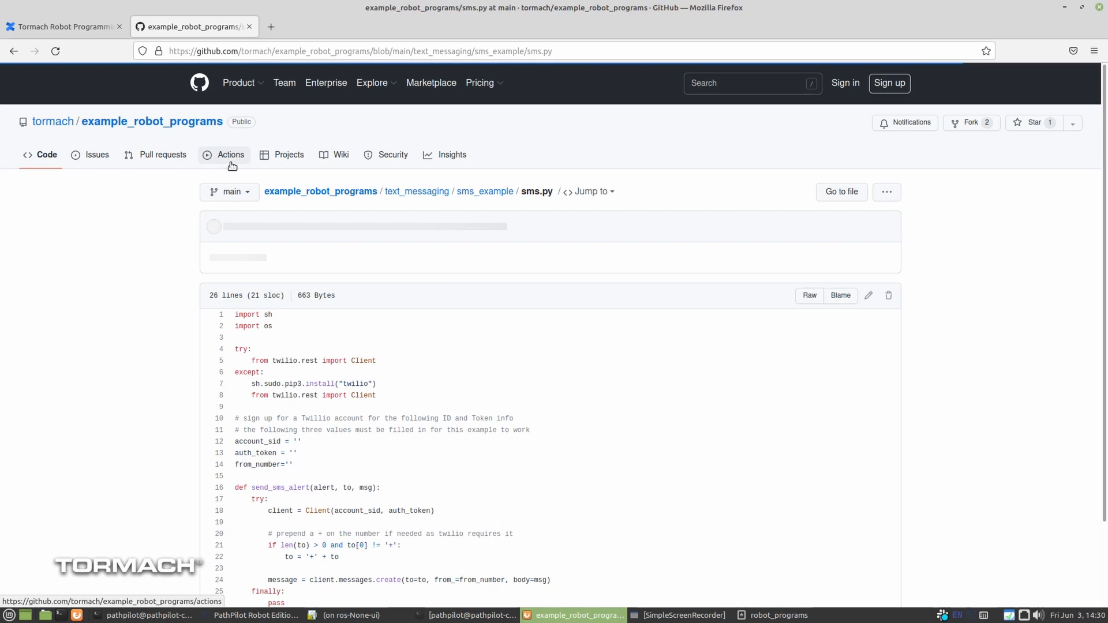
scroll(556, 337, down, 2)
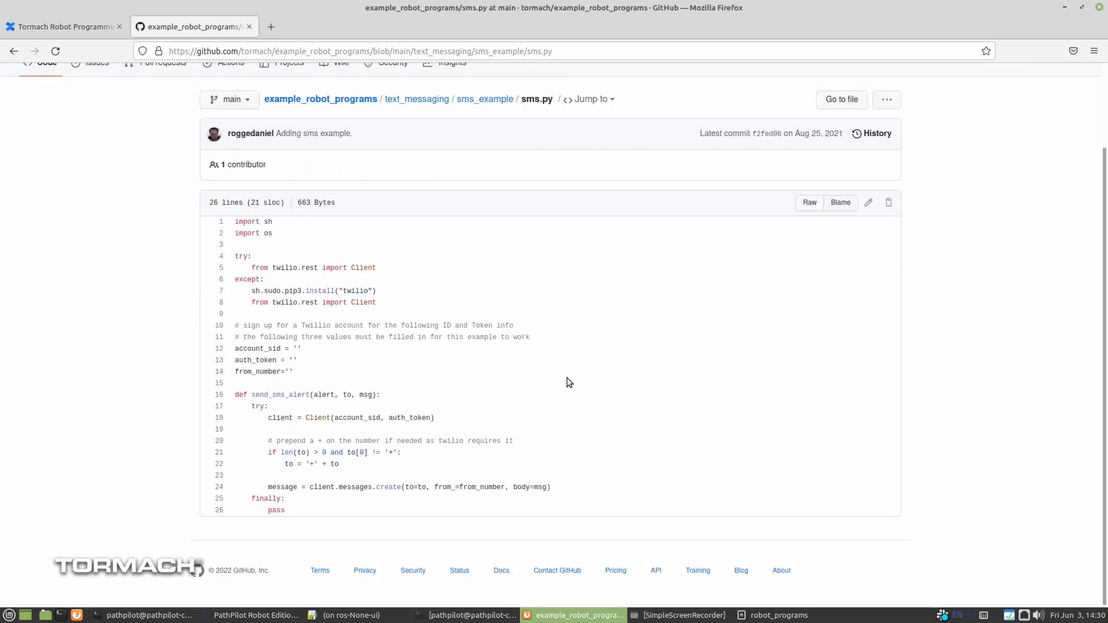
drag(334, 507, 152, 201)
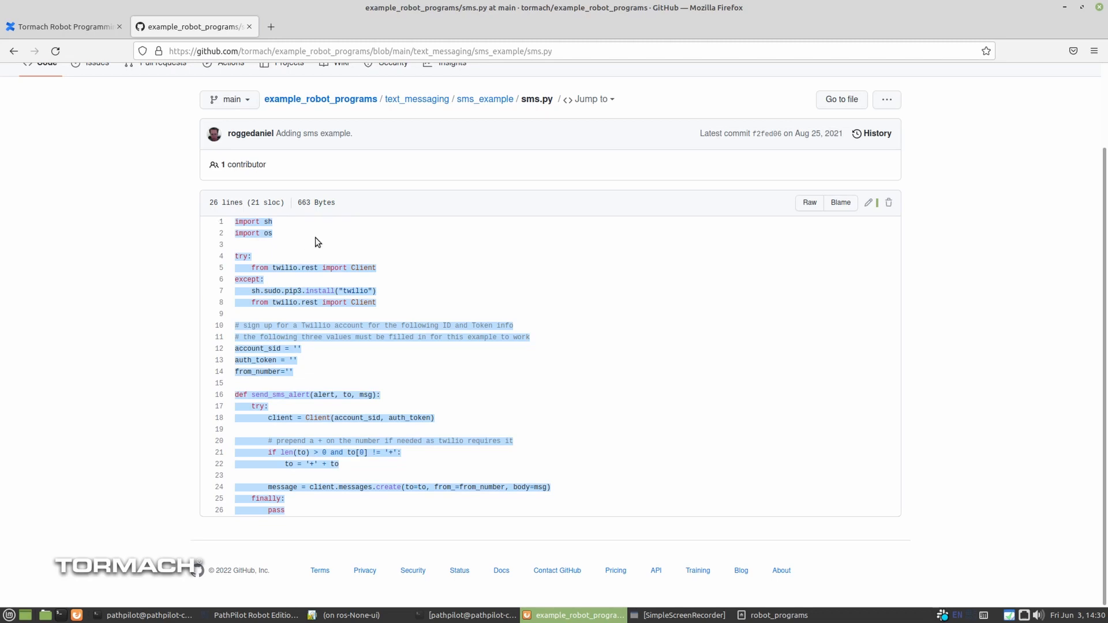
key(ctrl+c)
key(alt+Tab)
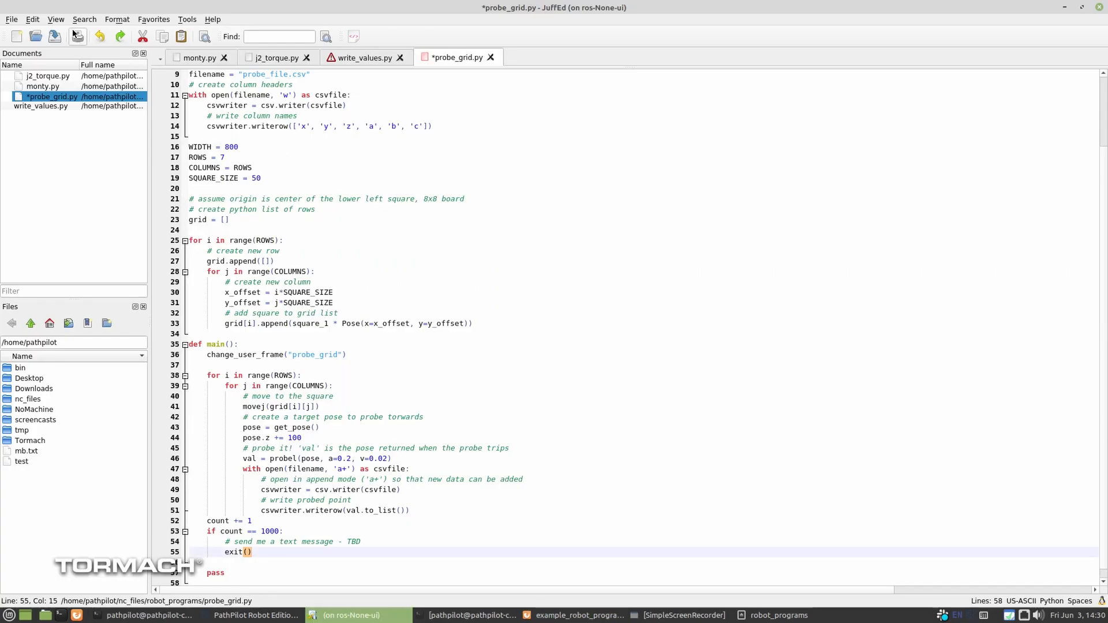
- Paste the copied Twilio SMS code into a new document and remove its blank first line
click(19, 37)
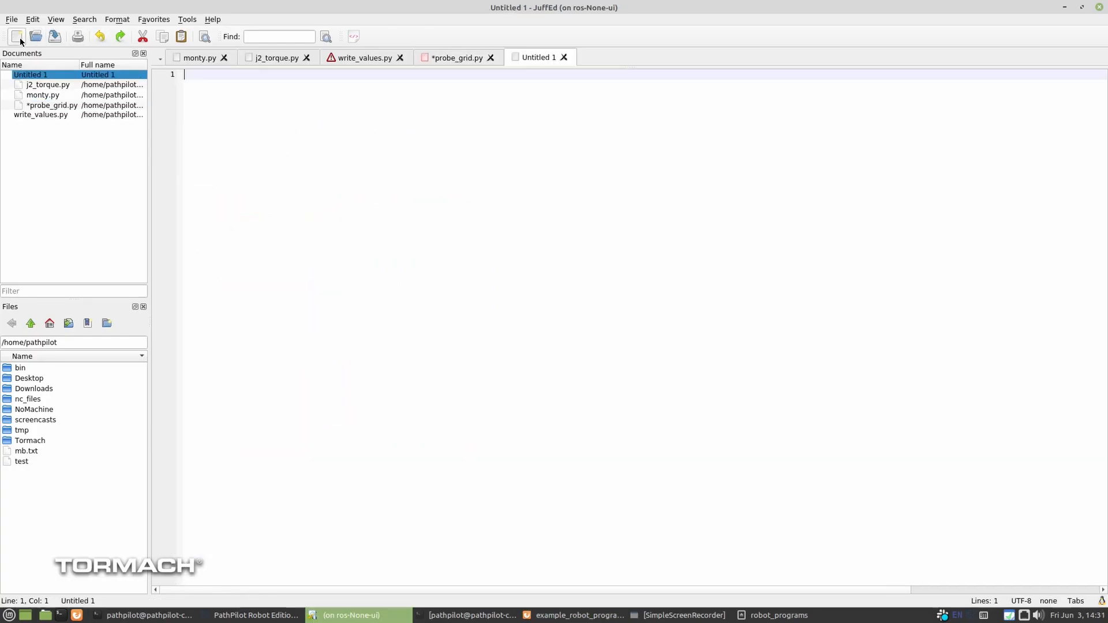
key(ctrl+v)
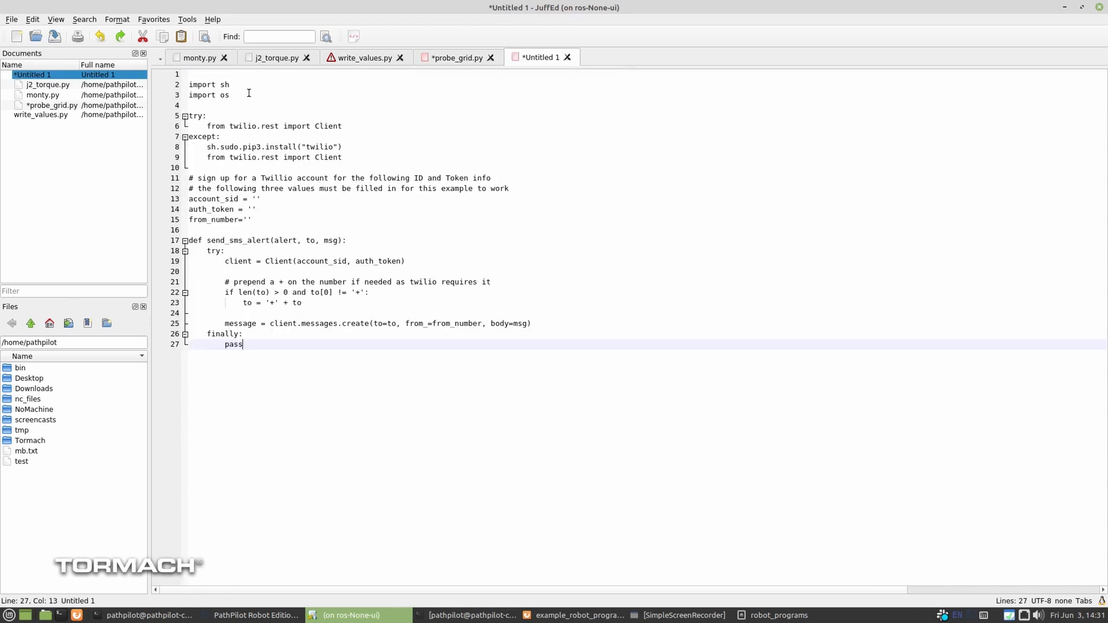
click(235, 76)
key(Delete)
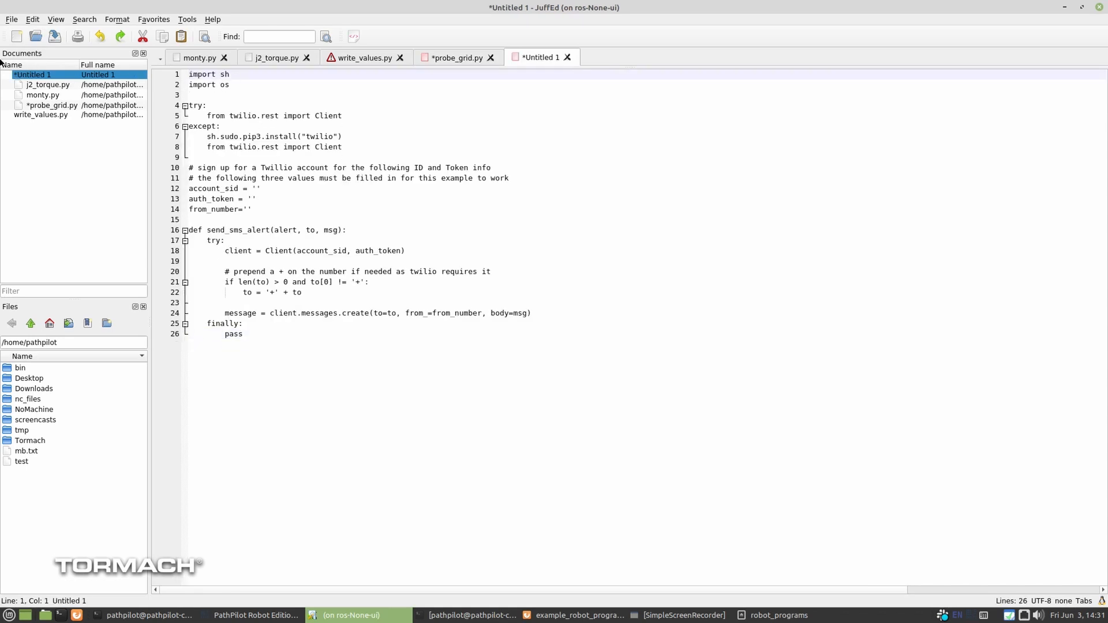
- Save the document as sms.py and review the empty account_sid, auth_token and from_number fields
click(12, 19)
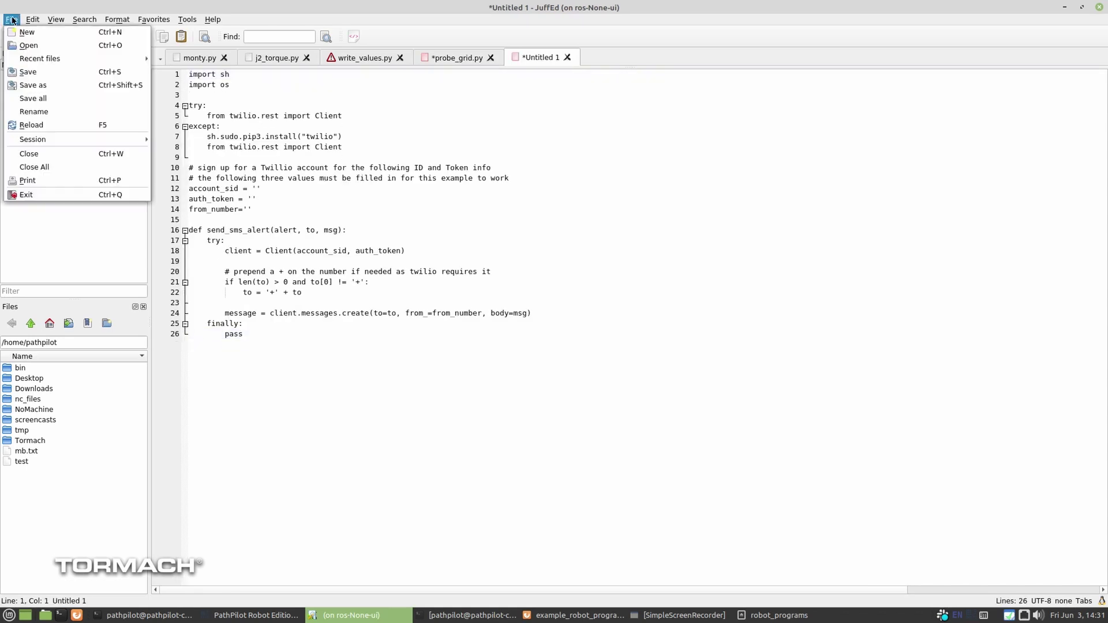
click(26, 73)
text(sms.py)
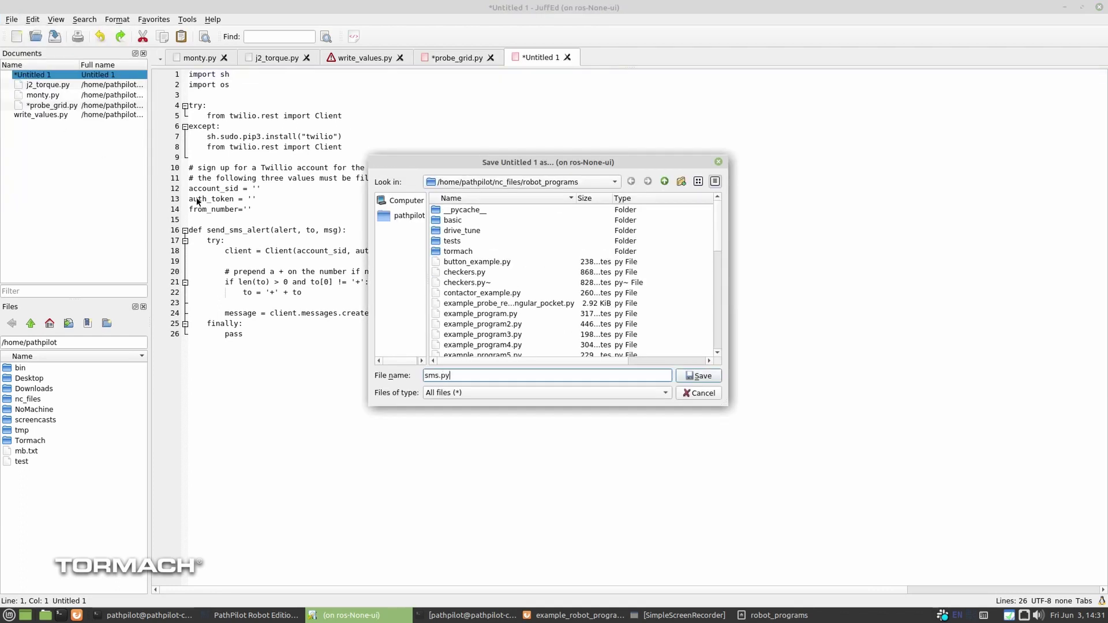
key(Return)
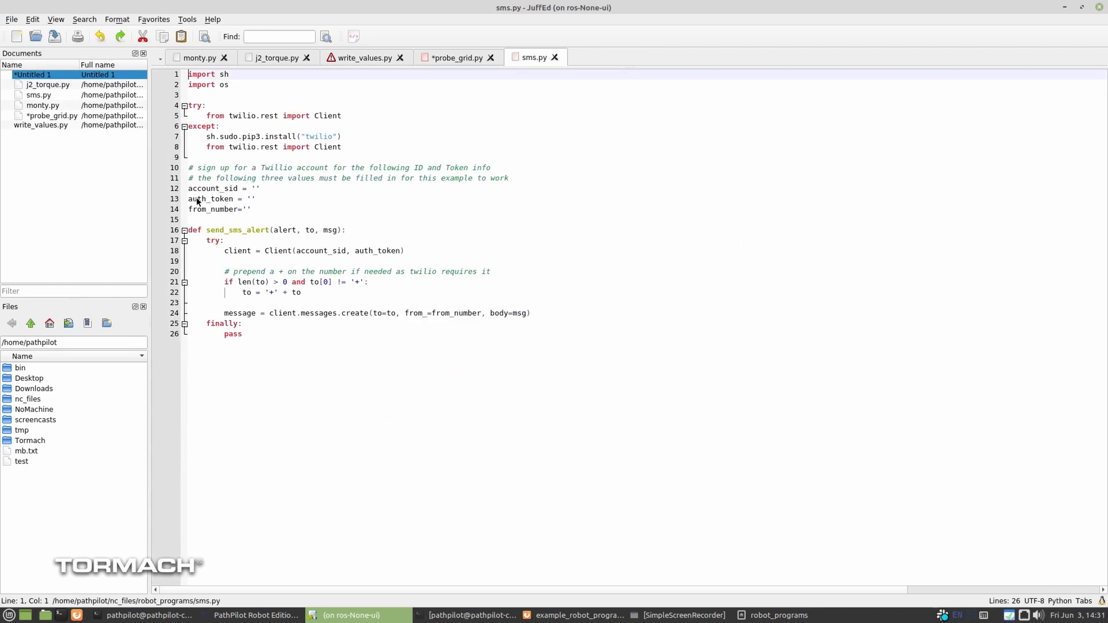
click(256, 187)
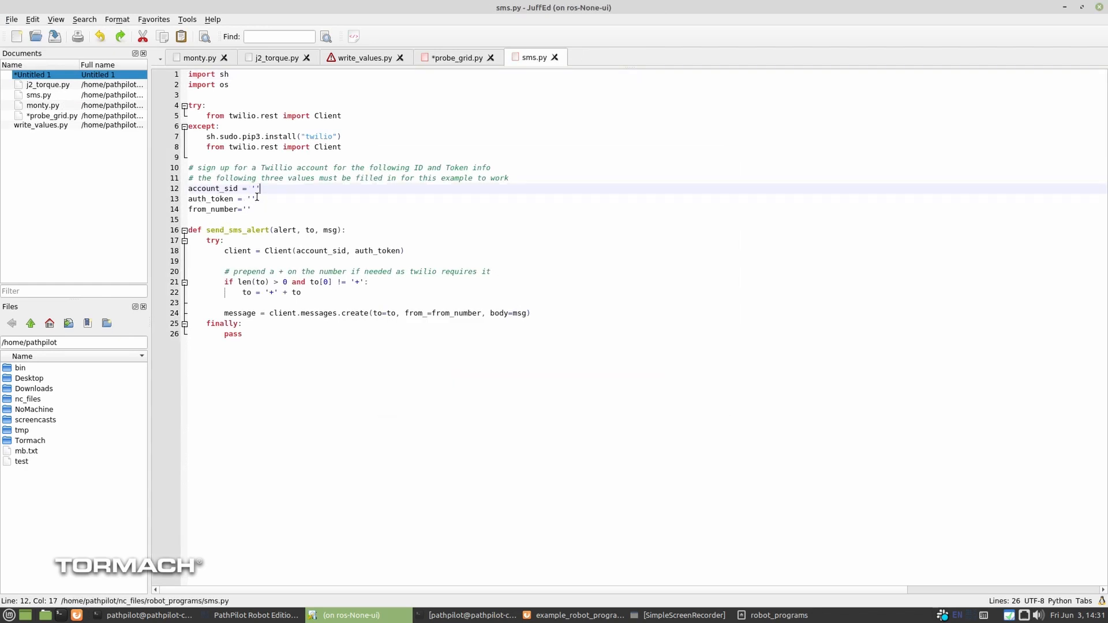
click(258, 198)
click(260, 210)
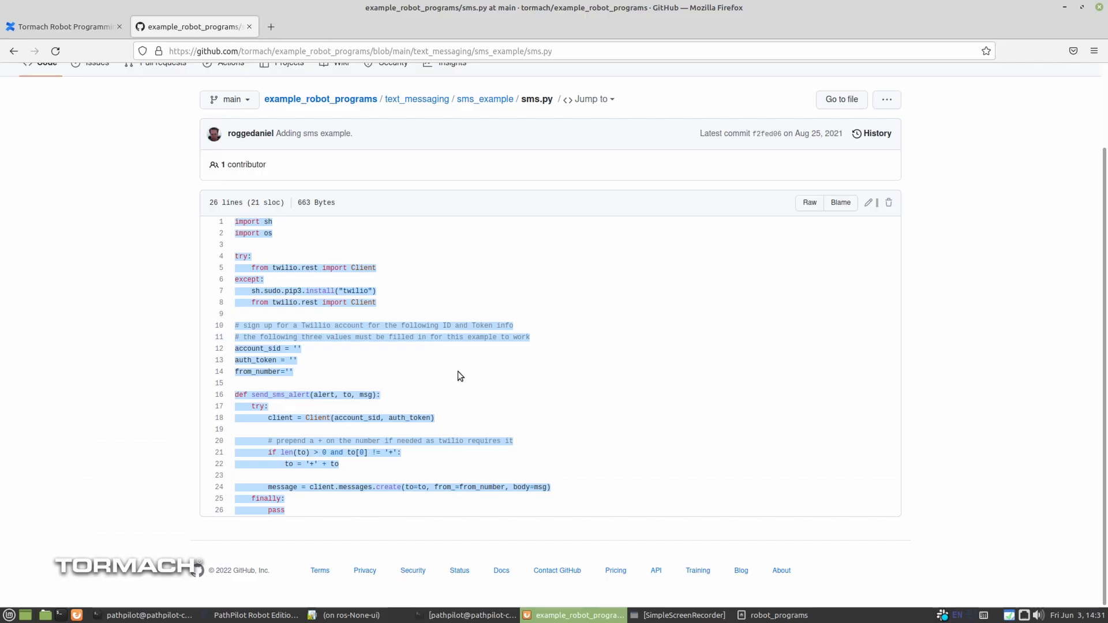
scroll(458, 372, up, 2)
- View sms_example.py in the GitHub sms_example folder, then return to probe_grid.py in JuffEd
click(489, 191)
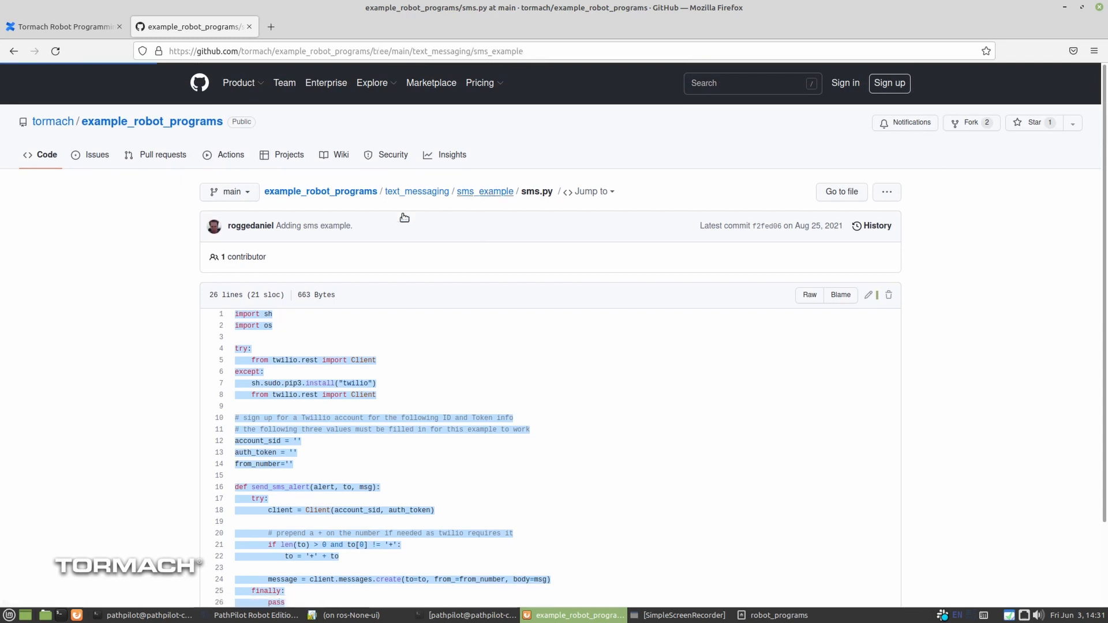
click(258, 317)
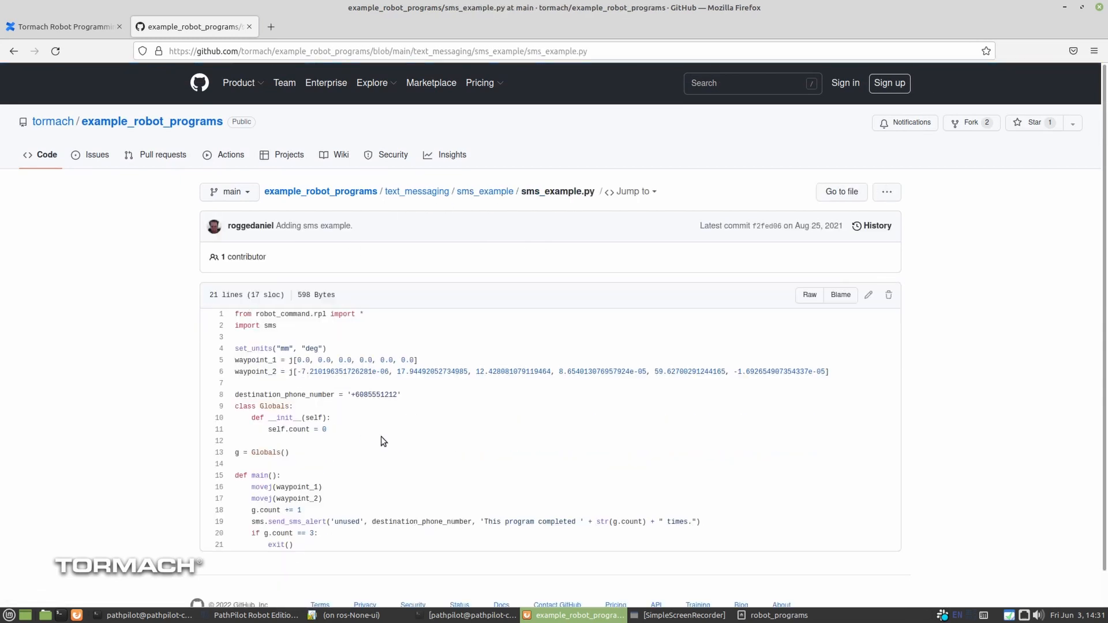
scroll(377, 431, down, 1)
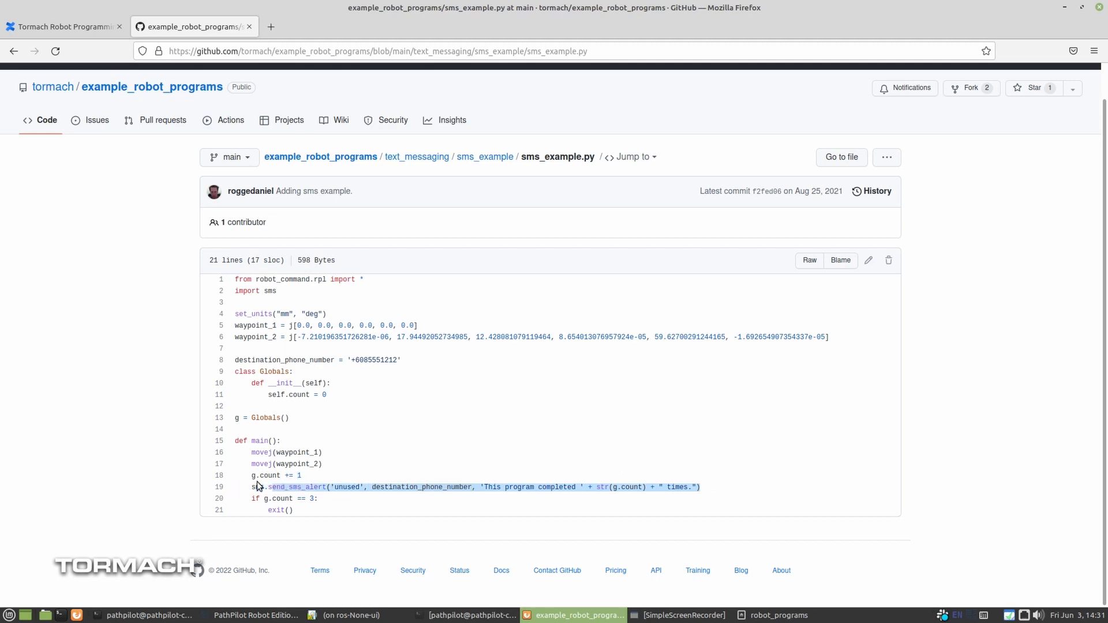
key(alt+Tab)
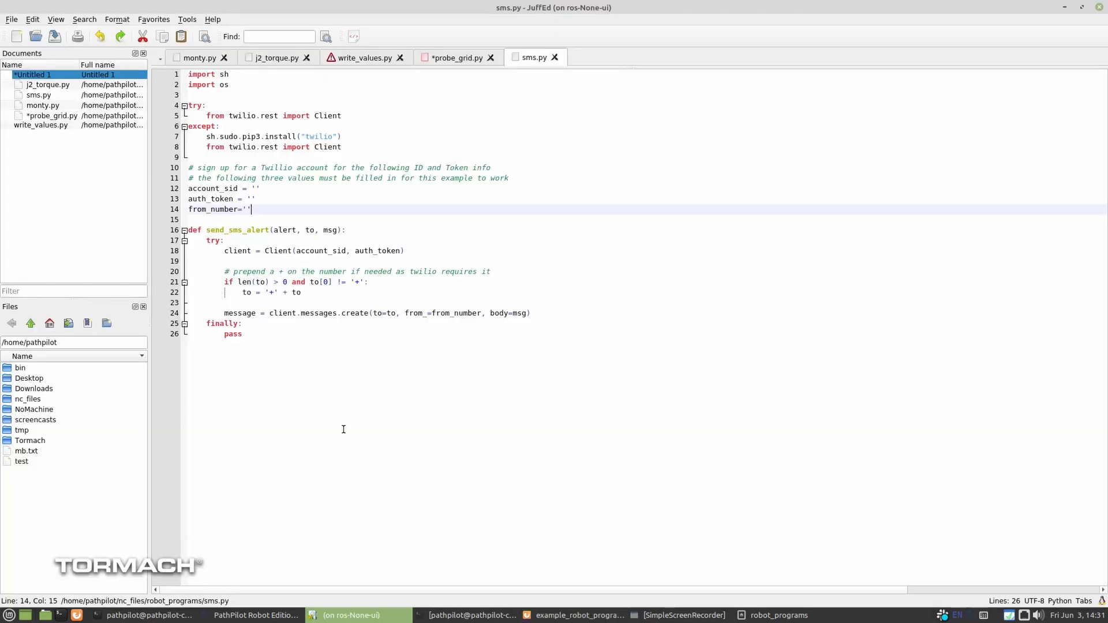
click(452, 57)
scroll(386, 547, down, 1)
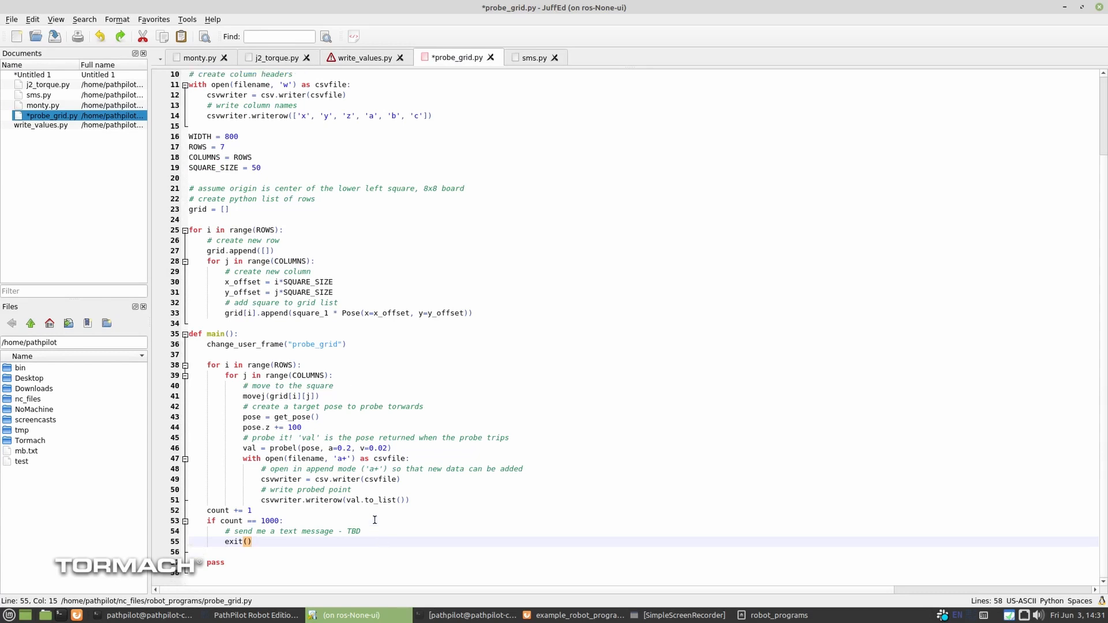
- Replace the line 54 text-message comment with the pasted send_sms_alert call
drag(372, 530, 271, 532)
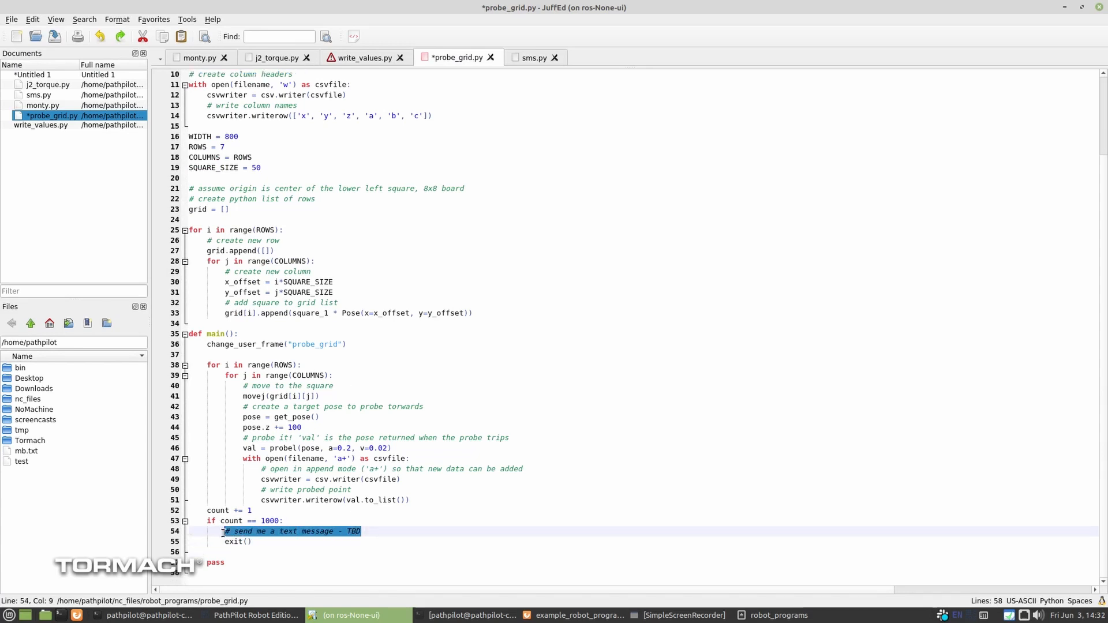
key(ctrl+v)
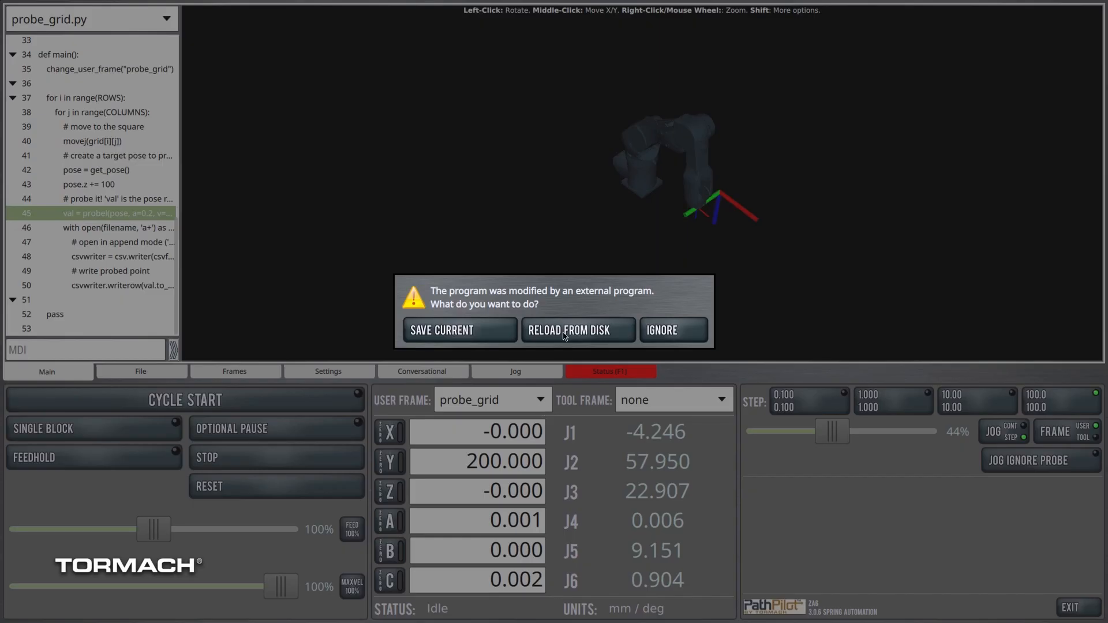
- Reload the modified probe_grid.py from disk and run it with CYCLE START
click(563, 331)
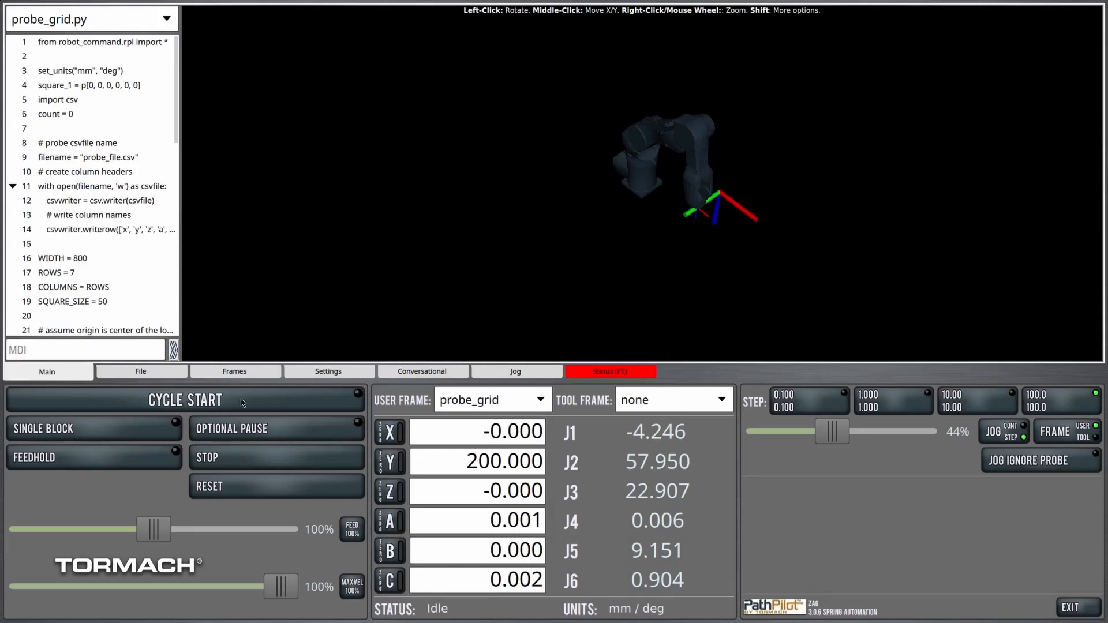
click(219, 401)
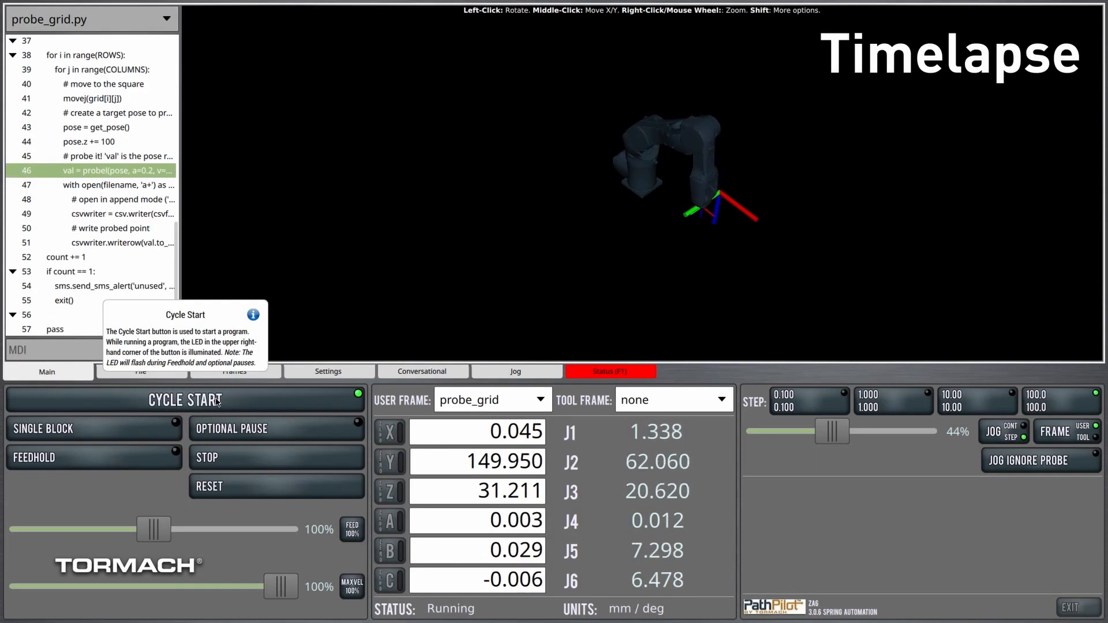